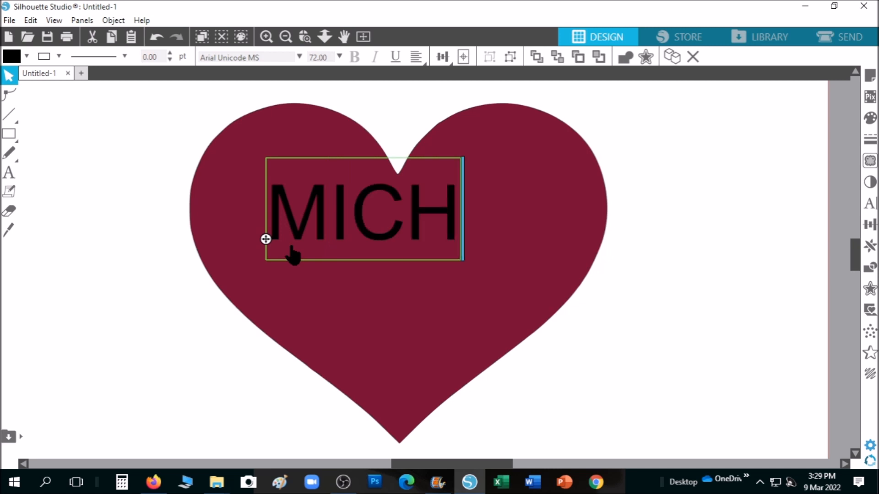
# Step: Add JOSEPH on a second line below MICHAEL and select the finished text object
pyautogui.press('Return')
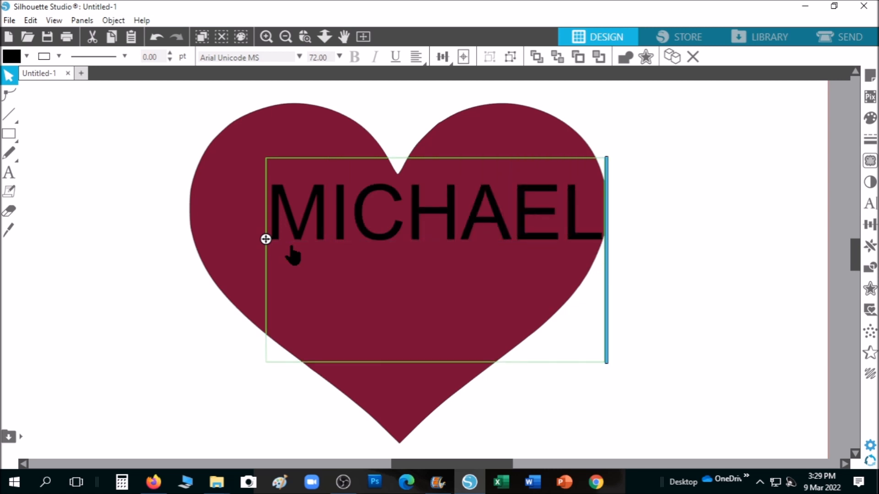
pyautogui.write('JOS')
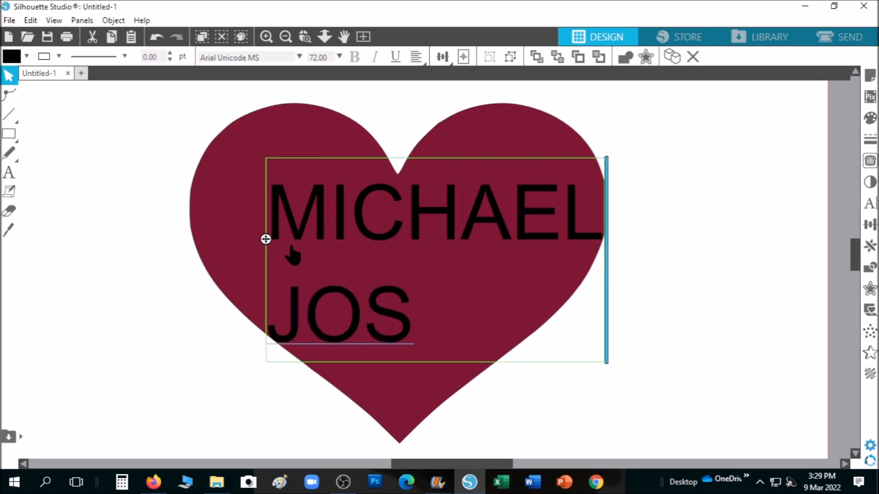
pyautogui.write('EPH')
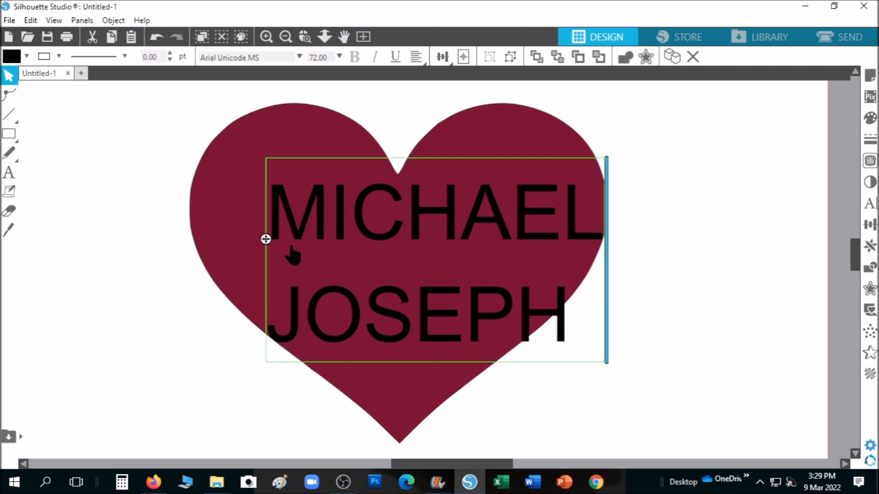
pyautogui.click(653, 265)
pyautogui.click(580, 238)
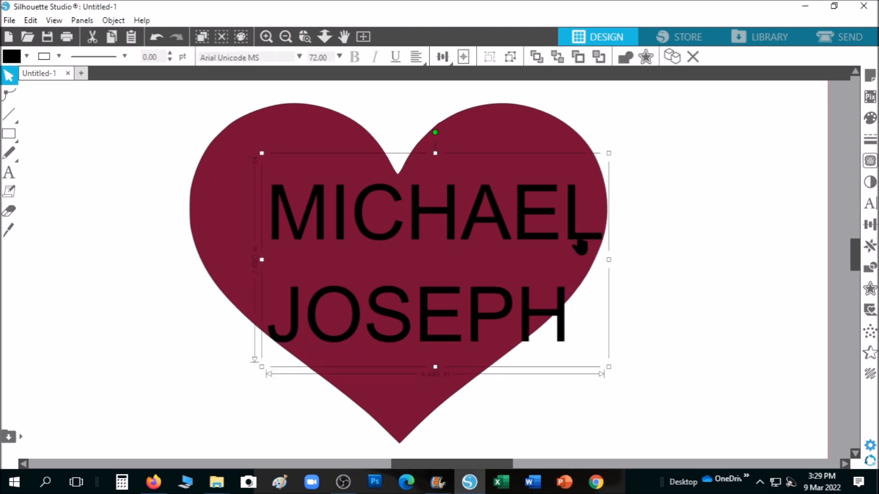
# Step: Set the text to Britannic Bold, centre-aligned, with line spacing reduced to 70%
pyautogui.click(870, 204)
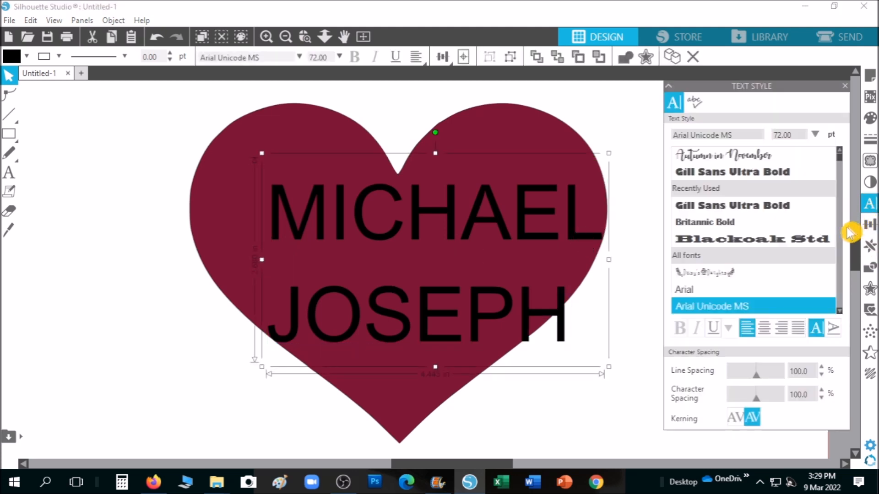
pyautogui.click(736, 222)
pyautogui.click(764, 328)
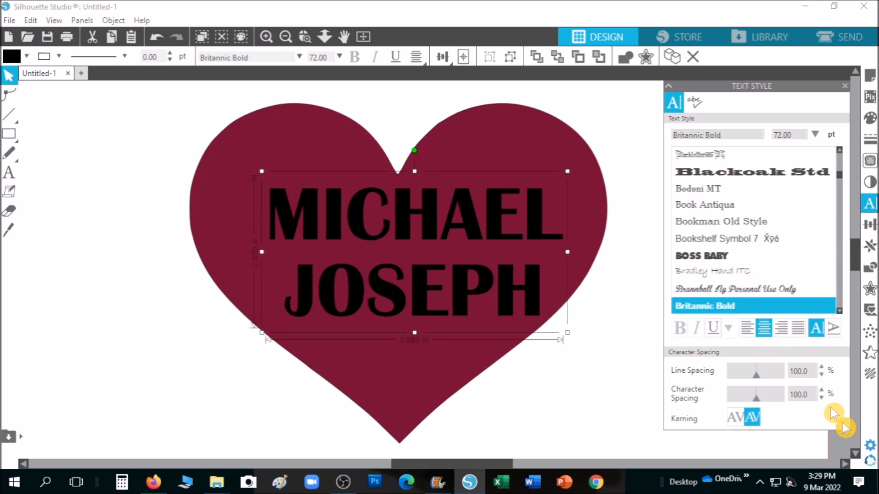
pyautogui.click(820, 376)
pyautogui.click(820, 375)
pyautogui.click(820, 375)
pyautogui.click(820, 376)
pyautogui.click(821, 376)
pyautogui.click(820, 375)
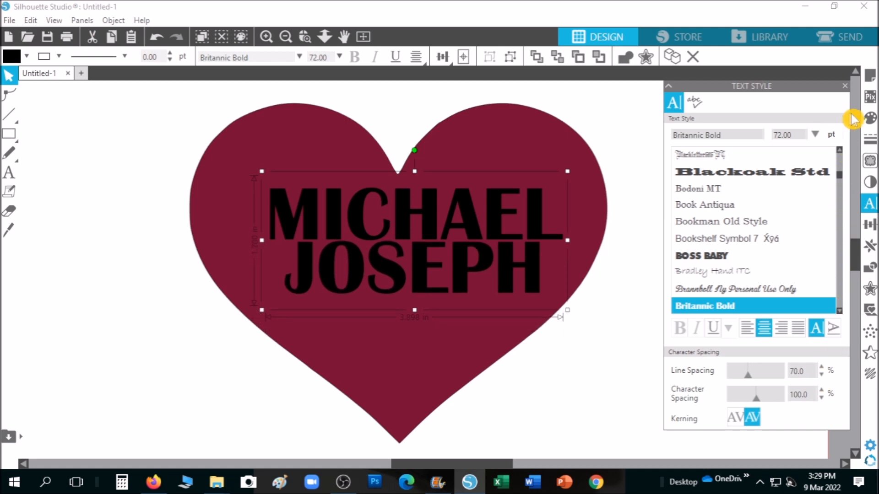
# Step: Fill the name text with white
pyautogui.click(869, 118)
pyautogui.click(672, 133)
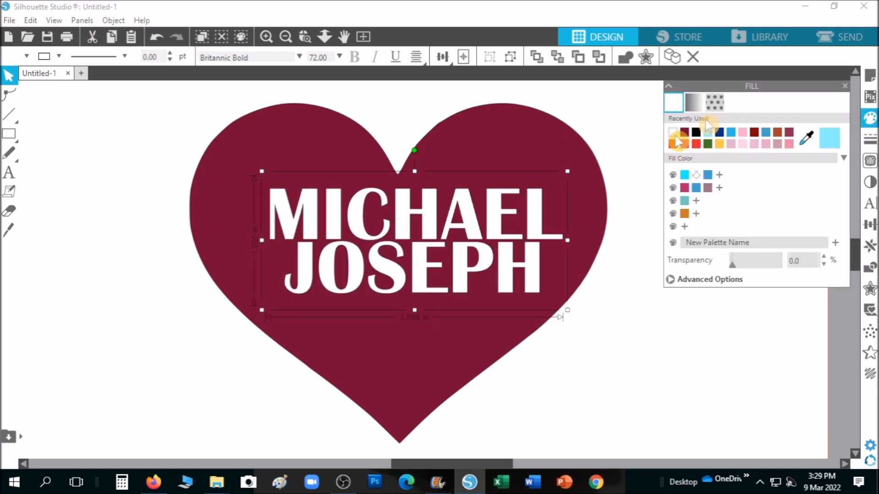
pyautogui.click(850, 90)
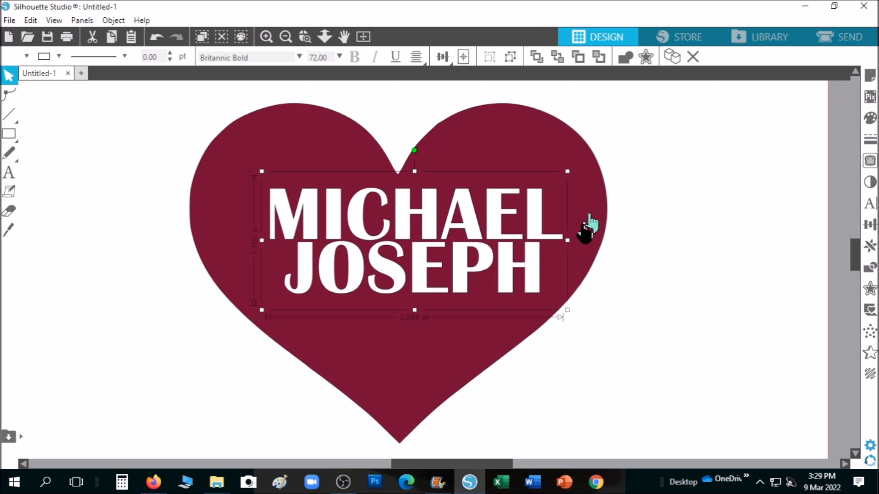
# Step: Scale the text to about 98 pt across the heart, position it, and ungroup it into letters
pyautogui.moveTo(567, 241); pyautogui.dragTo(607, 241)
pyautogui.moveTo(262, 240); pyautogui.dragTo(208, 244)
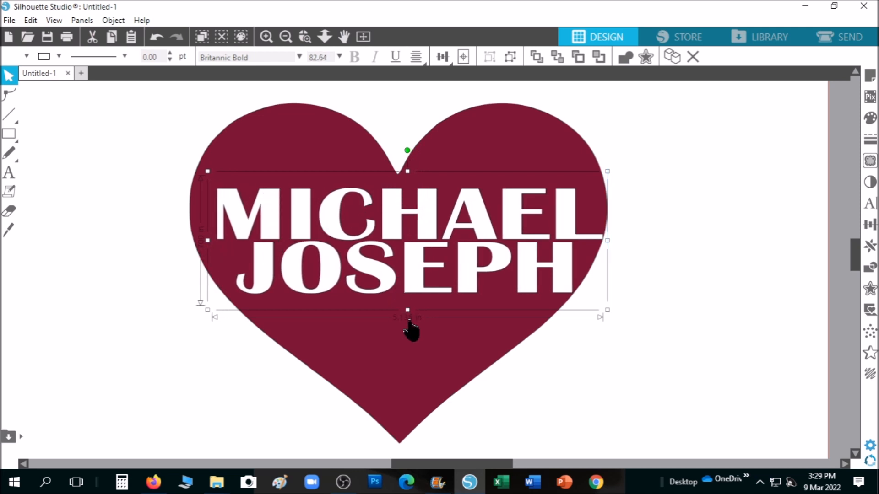
pyautogui.moveTo(408, 311); pyautogui.dragTo(414, 369)
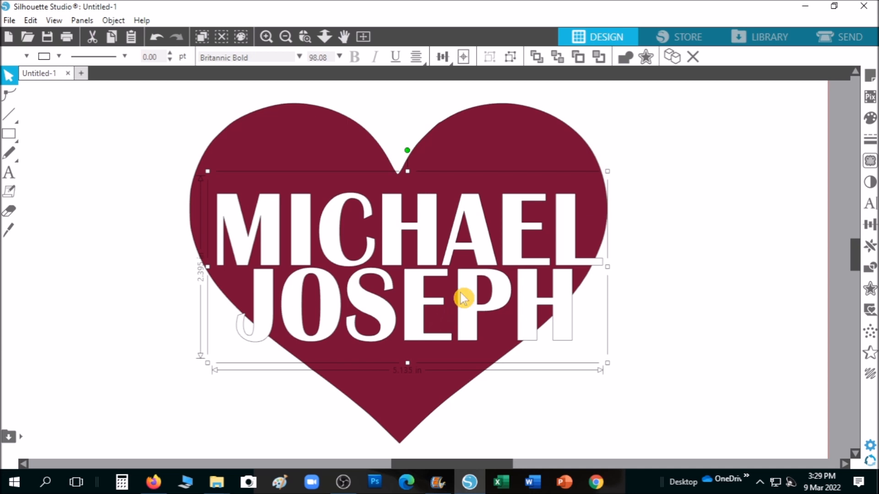
pyautogui.moveTo(460, 292); pyautogui.dragTo(461, 282)
pyautogui.moveTo(470, 463); pyautogui.dragTo(464, 464)
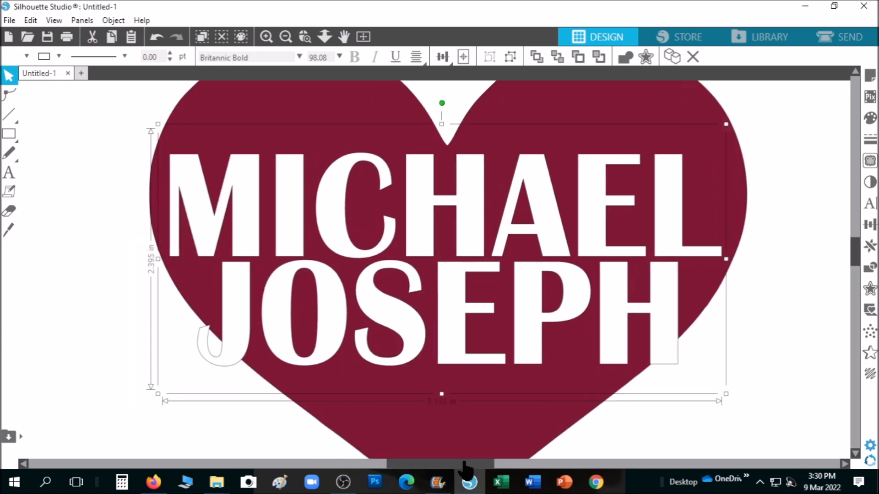
pyautogui.rightClick(296, 204)
pyautogui.click(369, 351)
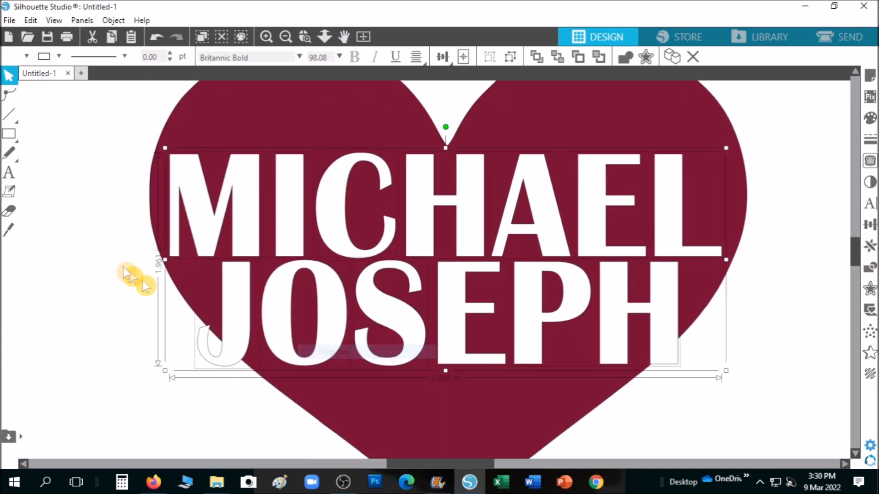
# Step: Stretch the M, I and C of MICHAEL upward to different heights
pyautogui.click(137, 239)
pyautogui.click(253, 237)
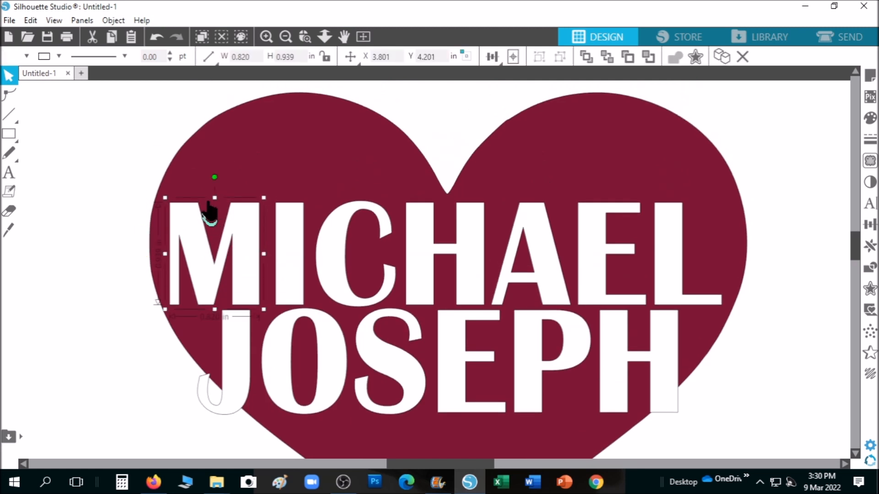
pyautogui.moveTo(215, 198); pyautogui.dragTo(223, 107)
pyautogui.click(300, 261)
pyautogui.moveTo(290, 196); pyautogui.dragTo(304, 89)
pyautogui.click(337, 248)
pyautogui.moveTo(359, 208); pyautogui.dragTo(361, 110)
# Step: Stretch the H, A, E and L of MICHAEL upward to follow the heart's top curve
pyautogui.click(416, 250)
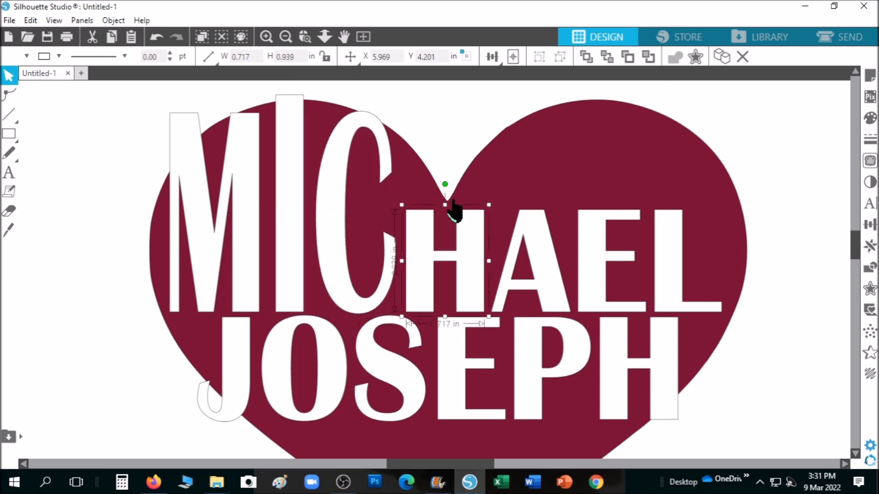
pyautogui.moveTo(445, 205); pyautogui.dragTo(464, 167)
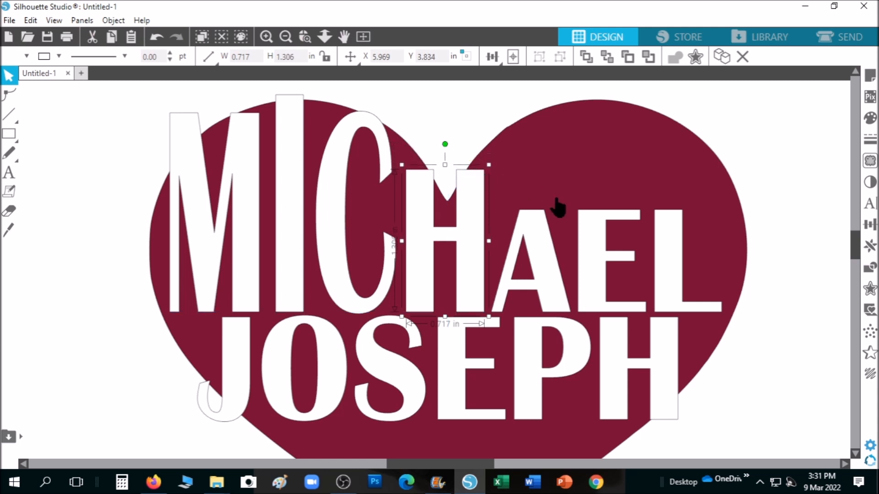
pyautogui.click(536, 218)
pyautogui.click(535, 210)
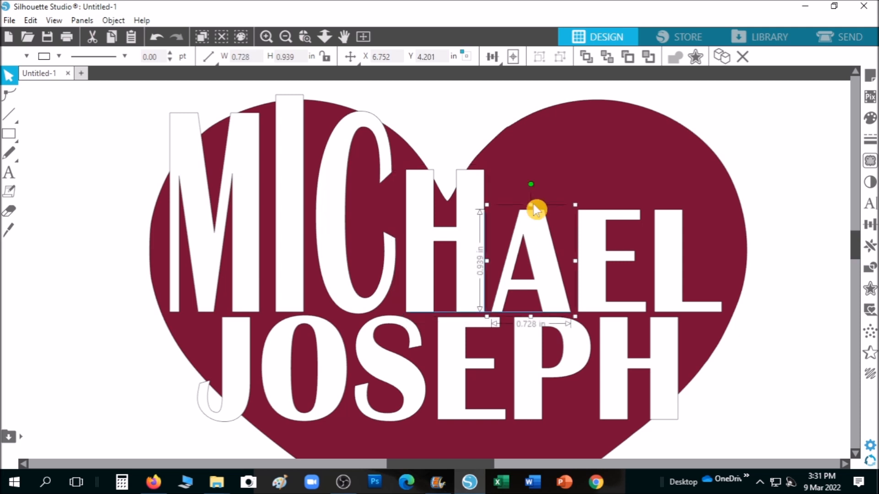
pyautogui.moveTo(531, 207); pyautogui.dragTo(530, 122)
pyautogui.click(606, 221)
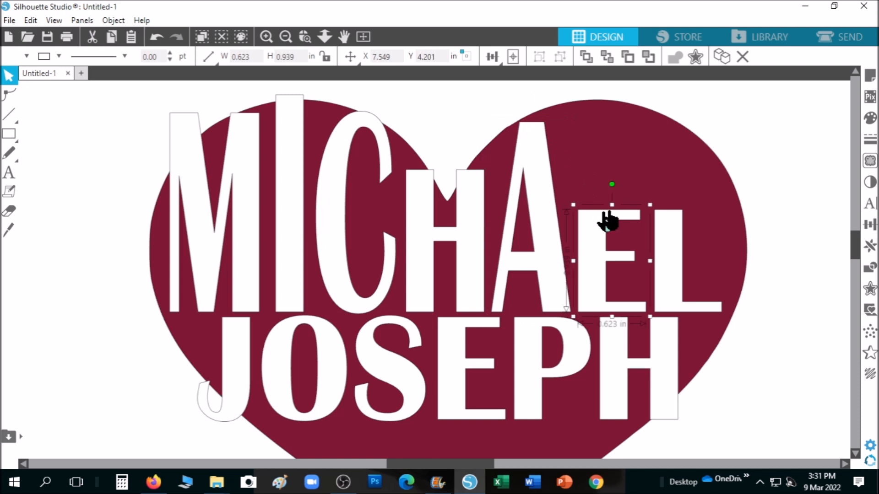
pyautogui.moveTo(613, 205); pyautogui.dragTo(609, 109)
pyautogui.click(667, 235)
pyautogui.moveTo(688, 207); pyautogui.dragTo(693, 120)
# Step: Shorten JOSEPH's J from the bottom and stretch the O and S downward
pyautogui.scroll(-1, 361, 364)
pyautogui.scroll(-1, 280, 374)
pyautogui.click(226, 358)
pyautogui.moveTo(224, 349); pyautogui.dragTo(225, 311)
pyautogui.click(271, 324)
pyautogui.moveTo(305, 348); pyautogui.dragTo(302, 395)
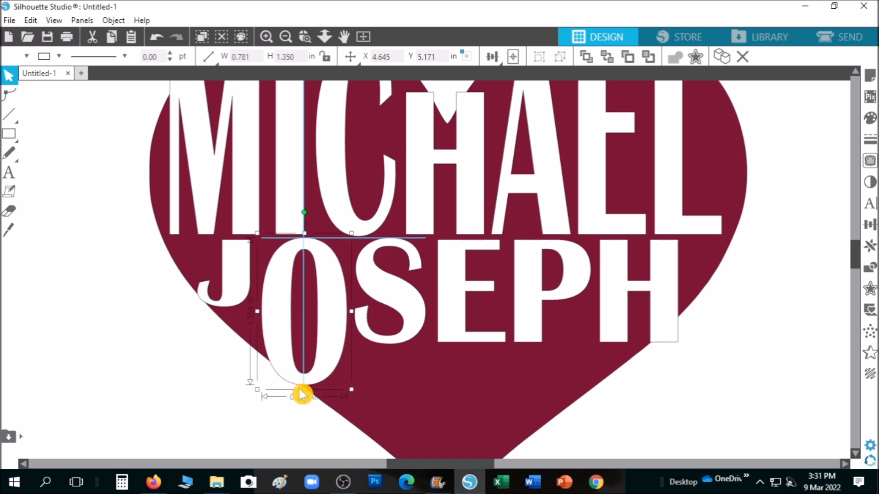
pyautogui.click(407, 343)
pyautogui.scroll(-1, 408, 364)
pyautogui.moveTo(390, 316); pyautogui.dragTo(394, 426)
# Step: Stretch JOSEPH's E, P and H downward by varying lengths toward the heart's tip
pyautogui.click(453, 310)
pyautogui.scroll(-2, 494, 333)
pyautogui.scroll(-1, 493, 333)
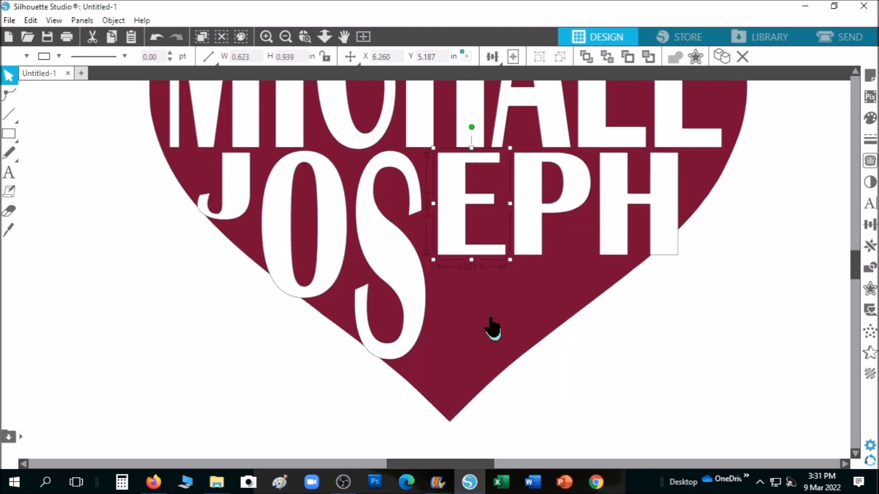
pyautogui.moveTo(471, 260); pyautogui.dragTo(476, 378)
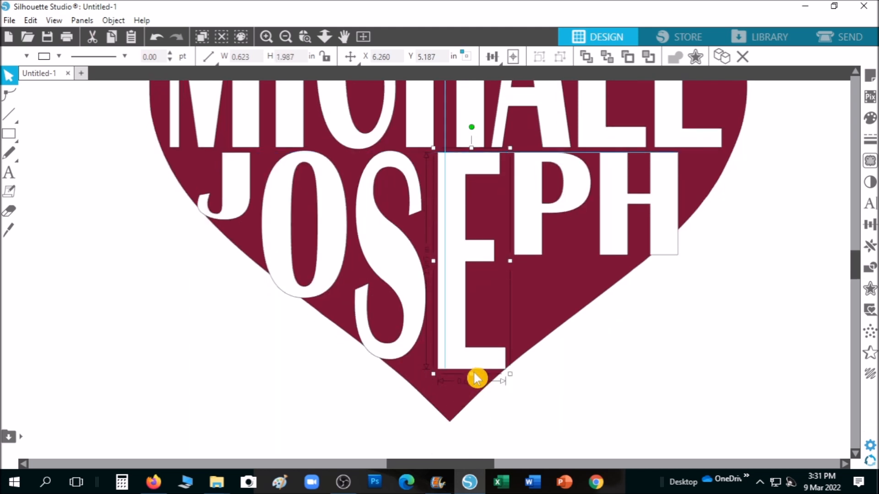
pyautogui.click(530, 246)
pyautogui.moveTo(553, 259); pyautogui.dragTo(552, 350)
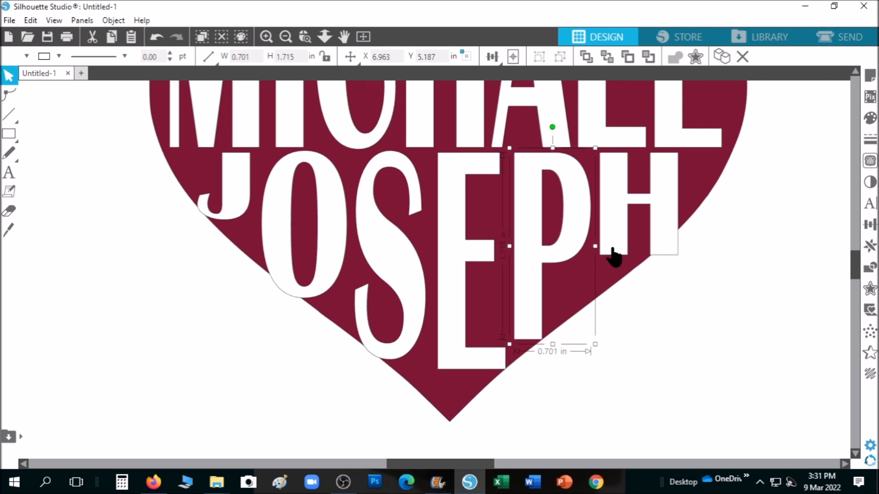
pyautogui.click(612, 244)
pyautogui.moveTo(640, 260); pyautogui.dragTo(643, 280)
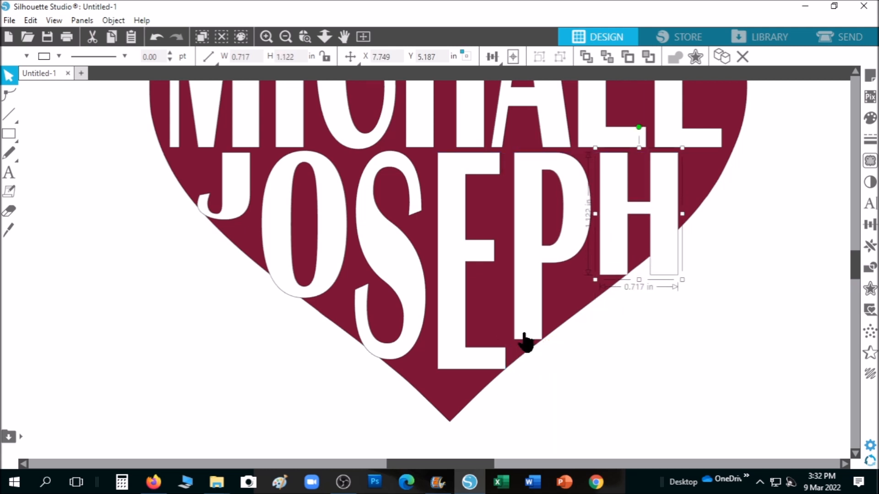
pyautogui.scroll(8, 500, 243)
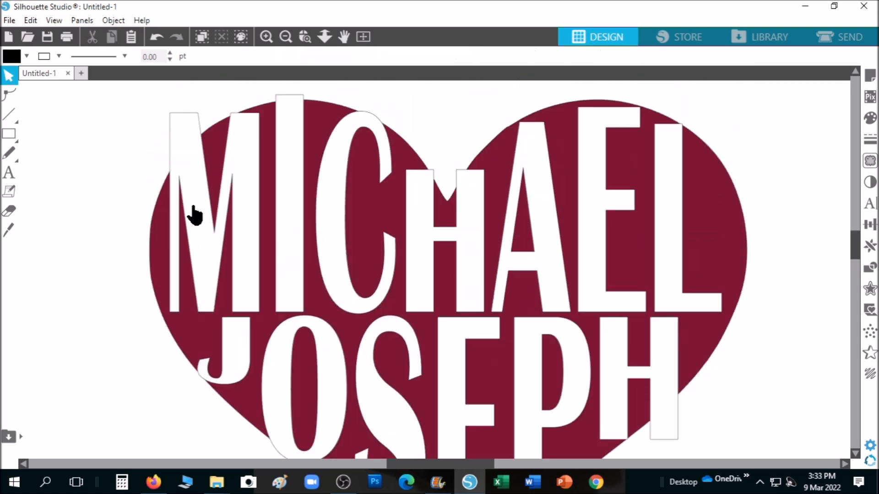
pyautogui.click(197, 211)
# Step: Point-edit the M, pulling its left edge outward and raising its right stem, and shift the I's corner
pyautogui.click(10, 95)
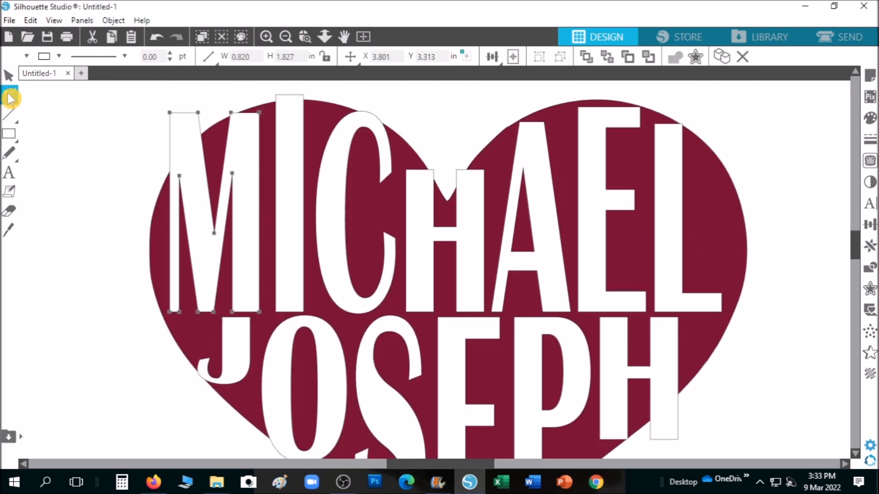
pyautogui.moveTo(171, 215); pyautogui.dragTo(103, 207)
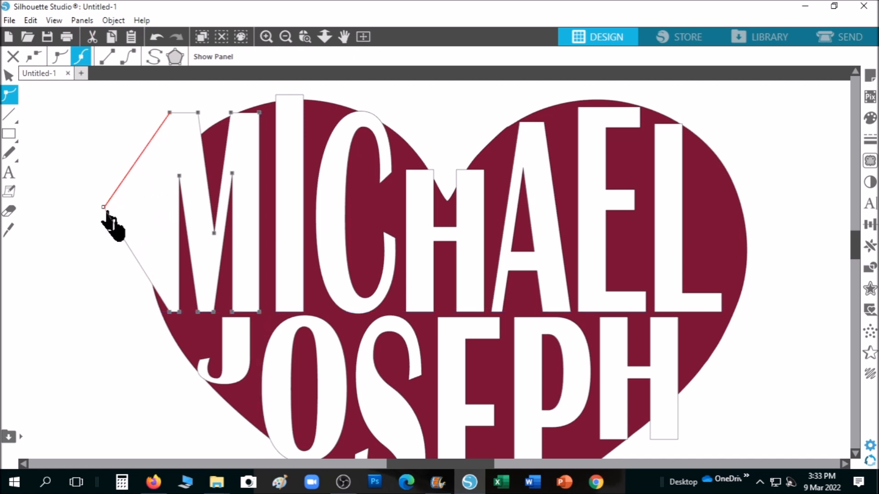
pyautogui.moveTo(172, 312); pyautogui.dragTo(91, 298)
pyautogui.scroll(2, 213, 329)
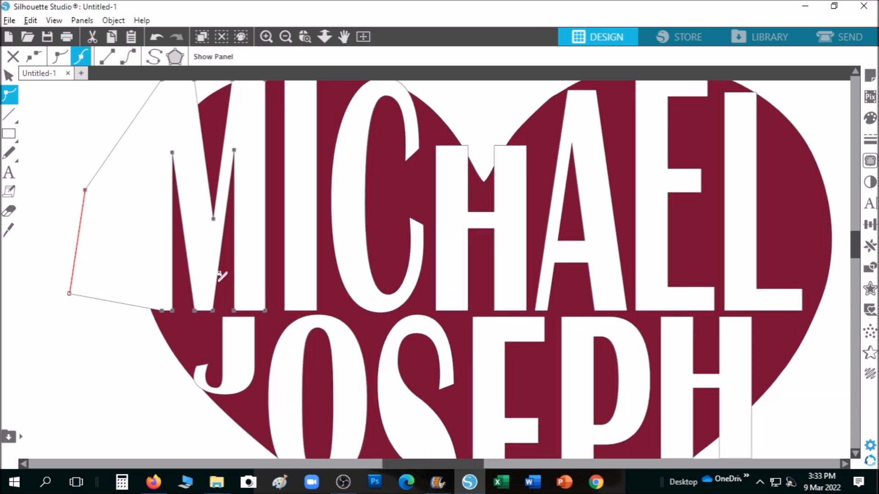
pyautogui.moveTo(855, 244); pyautogui.dragTo(855, 235)
pyautogui.moveTo(265, 155); pyautogui.dragTo(272, 114)
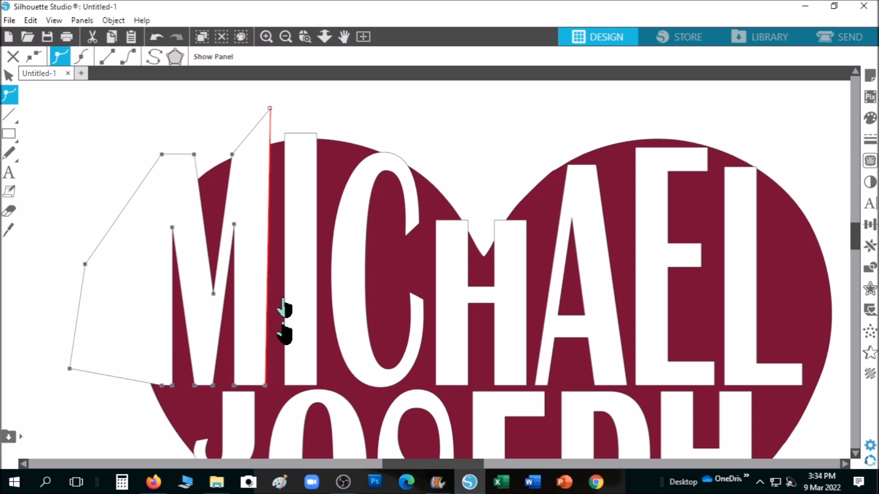
pyautogui.moveTo(266, 385); pyautogui.dragTo(273, 389)
pyautogui.click(306, 220)
pyautogui.moveTo(318, 134); pyautogui.dragTo(329, 134)
# Step: Pull the top points of the C, H and A upward into peaks past the heart's outline
pyautogui.click(372, 175)
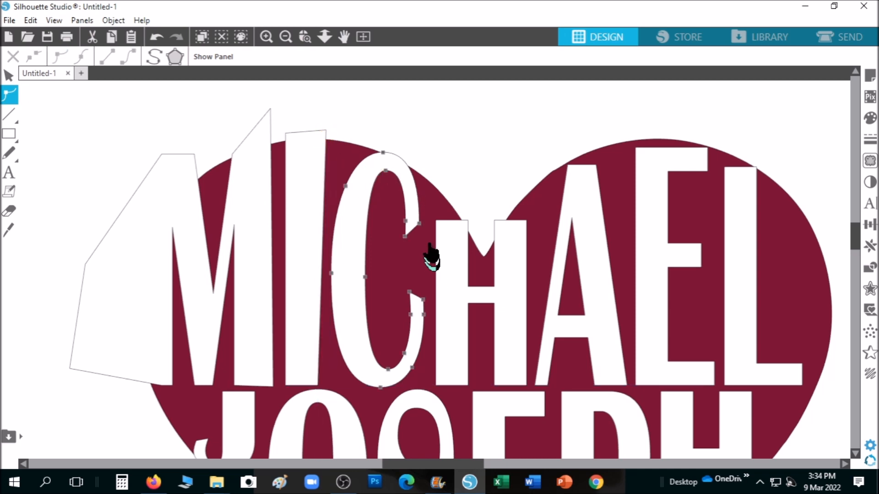
pyautogui.moveTo(421, 222); pyautogui.dragTo(453, 200)
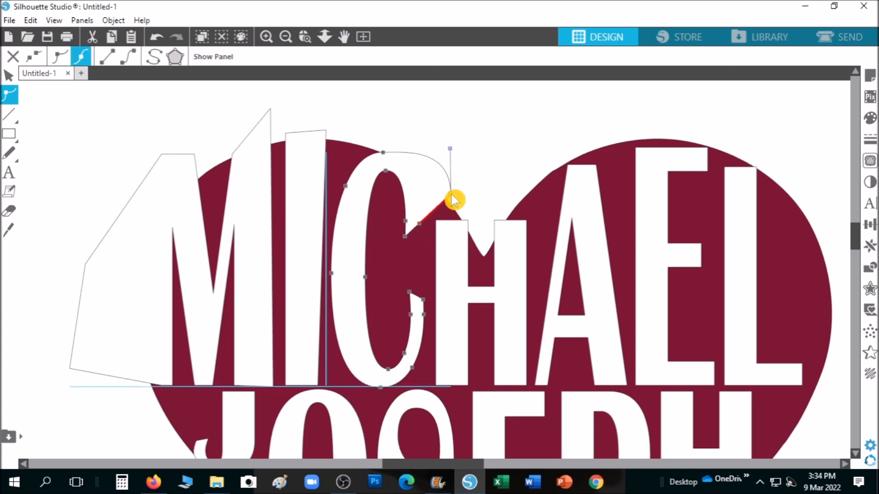
pyautogui.click(456, 241)
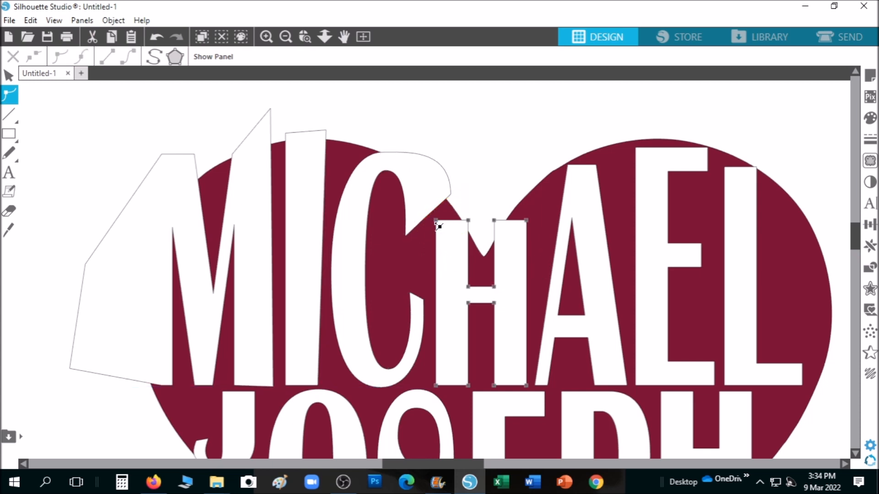
pyautogui.moveTo(448, 222); pyautogui.dragTo(466, 181)
pyautogui.moveTo(526, 221); pyautogui.dragTo(536, 170)
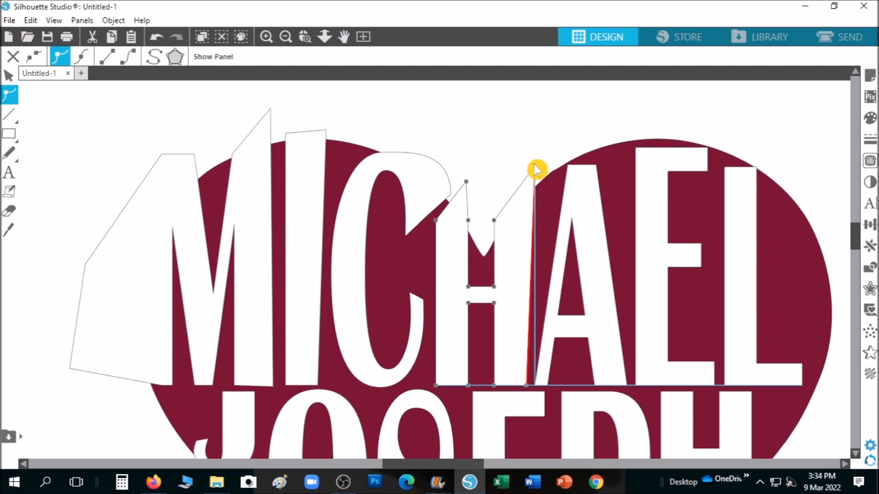
pyautogui.moveTo(581, 165); pyautogui.dragTo(580, 115)
pyautogui.moveTo(598, 168); pyautogui.dragTo(602, 132)
# Step: Raise the E's top corners and pull the L's top into peaks, stretching its right edge outward
pyautogui.click(640, 152)
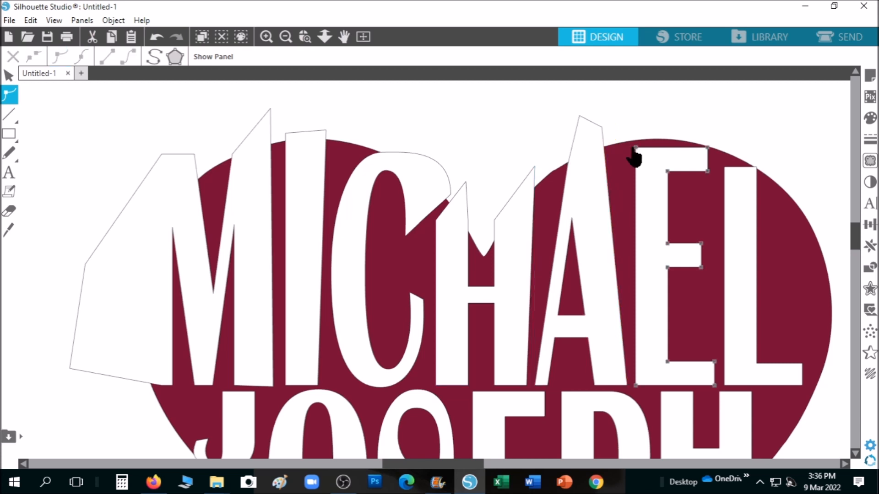
pyautogui.moveTo(637, 149); pyautogui.dragTo(630, 110)
pyautogui.moveTo(711, 149); pyautogui.dragTo(709, 136)
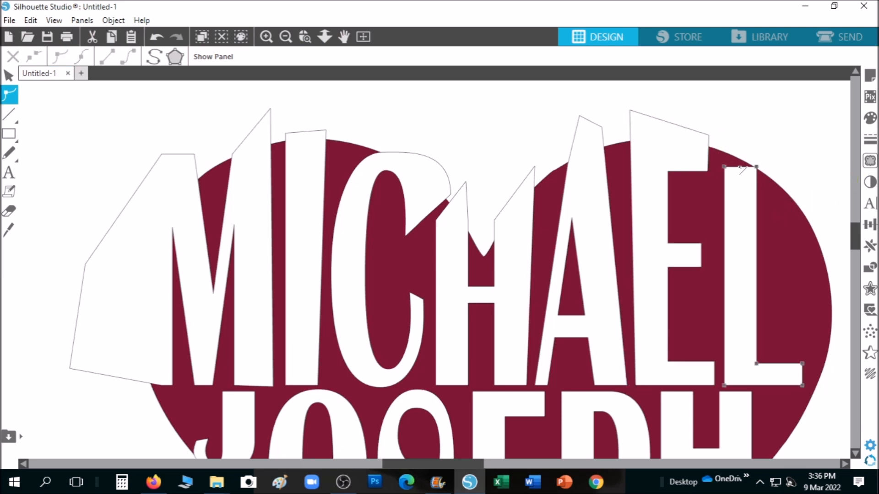
pyautogui.moveTo(739, 168); pyautogui.dragTo(744, 129)
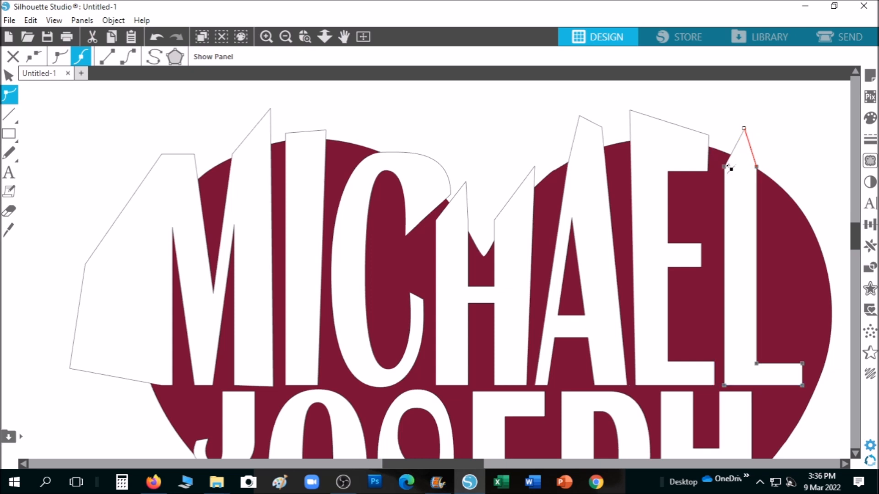
pyautogui.moveTo(724, 168); pyautogui.dragTo(722, 132)
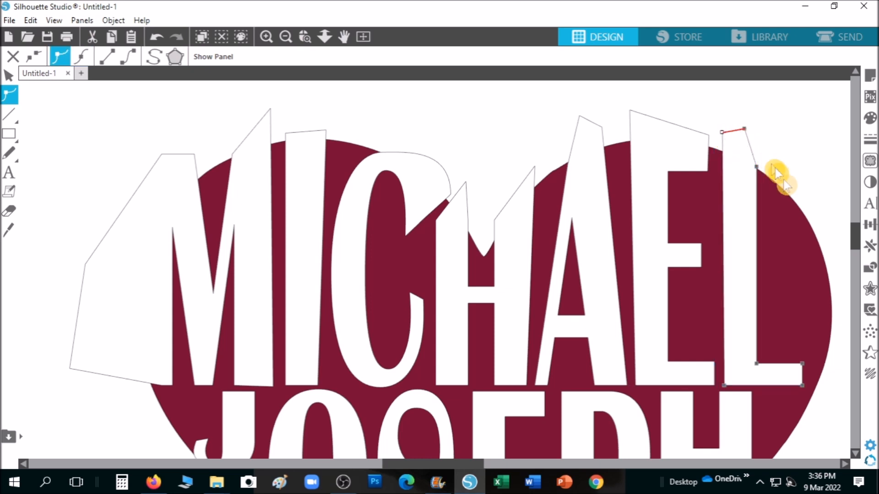
pyautogui.scroll(-1, 761, 201)
pyautogui.moveTo(756, 158); pyautogui.dragTo(804, 158)
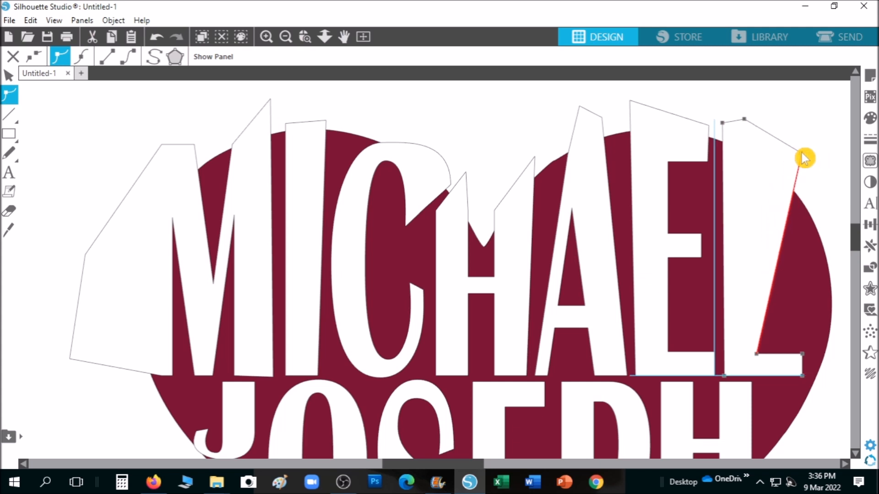
# Step: Extend the L's lower-right corner and bottom out past the heart
pyautogui.scroll(-2, 804, 343)
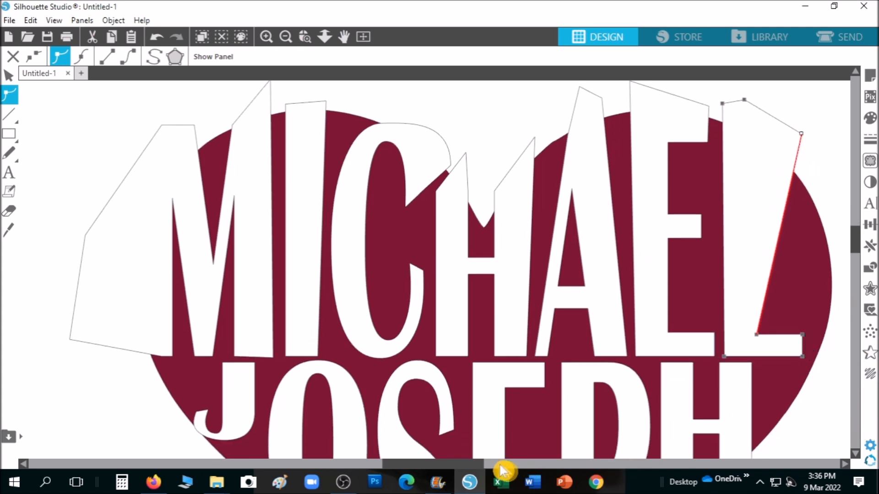
pyautogui.moveTo(481, 463); pyautogui.dragTo(533, 464)
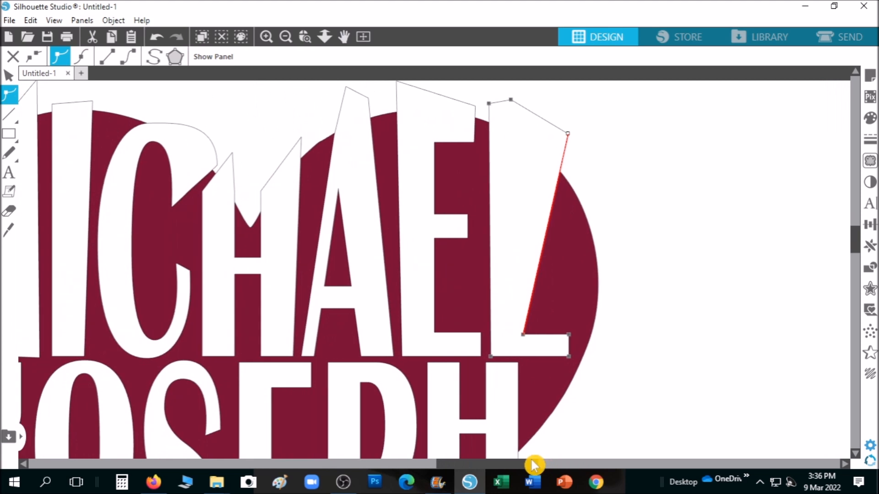
pyautogui.moveTo(571, 348); pyautogui.dragTo(643, 354)
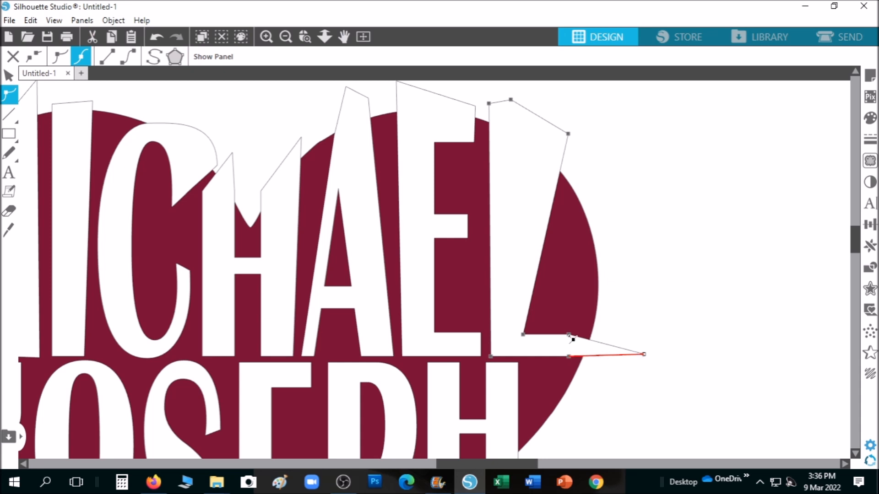
pyautogui.moveTo(570, 337); pyautogui.dragTo(641, 282)
pyautogui.moveTo(533, 465); pyautogui.dragTo(477, 469)
pyautogui.scroll(-3, 300, 412)
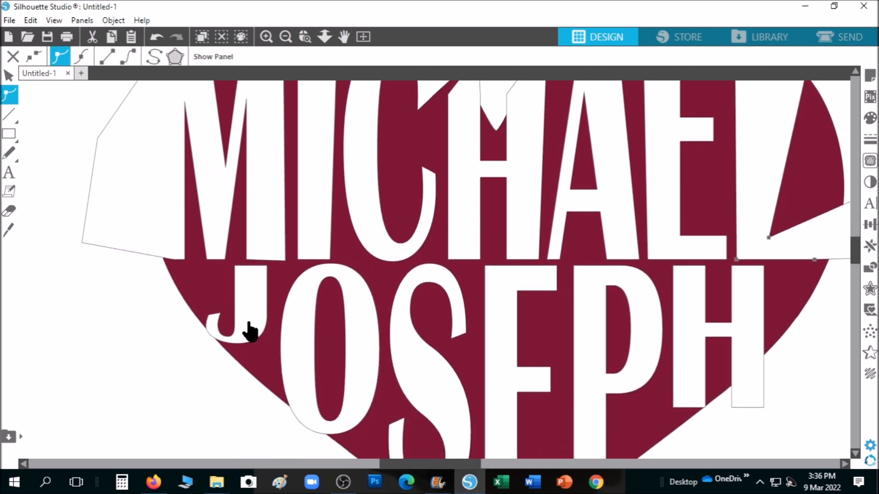
pyautogui.scroll(-2, 249, 329)
pyautogui.scroll(3, 251, 327)
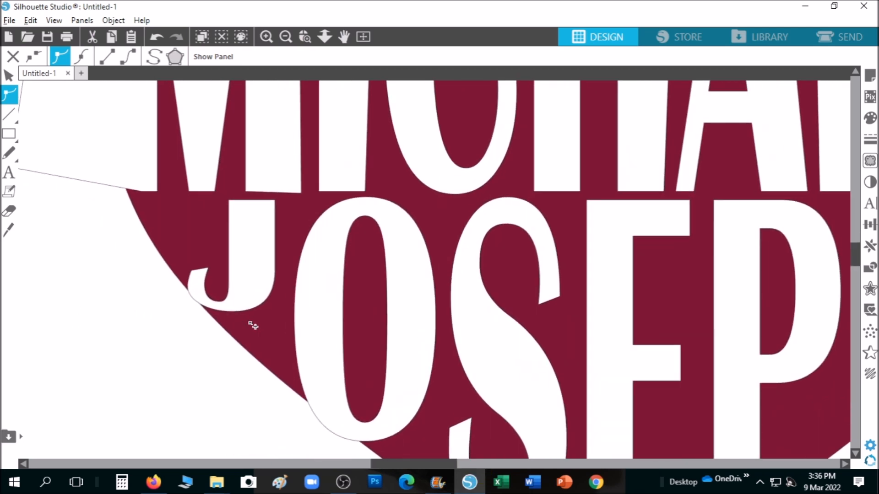
pyautogui.scroll(4, 252, 325)
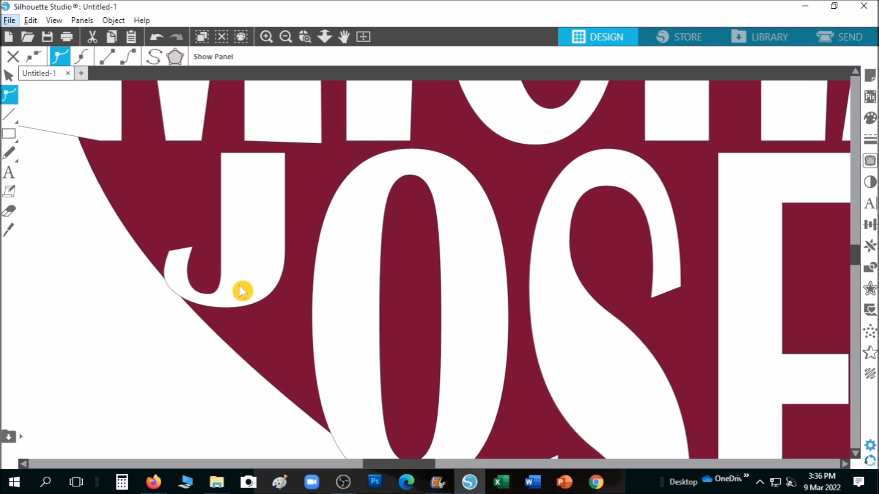
# Step: Reshape the J, pulling its hook left and bowing its lower curve downward with an added point
pyautogui.click(243, 291)
pyautogui.moveTo(170, 251); pyautogui.dragTo(88, 243)
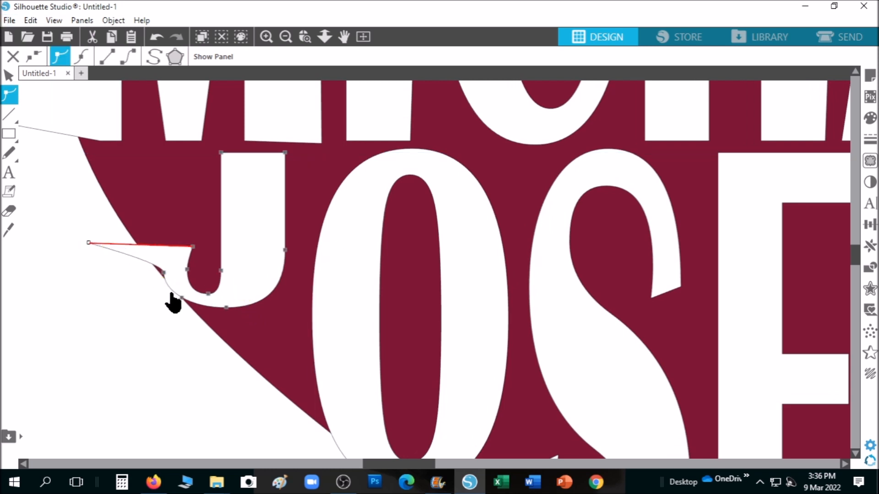
pyautogui.moveTo(168, 284); pyautogui.dragTo(128, 301)
pyautogui.moveTo(166, 273); pyautogui.dragTo(126, 278)
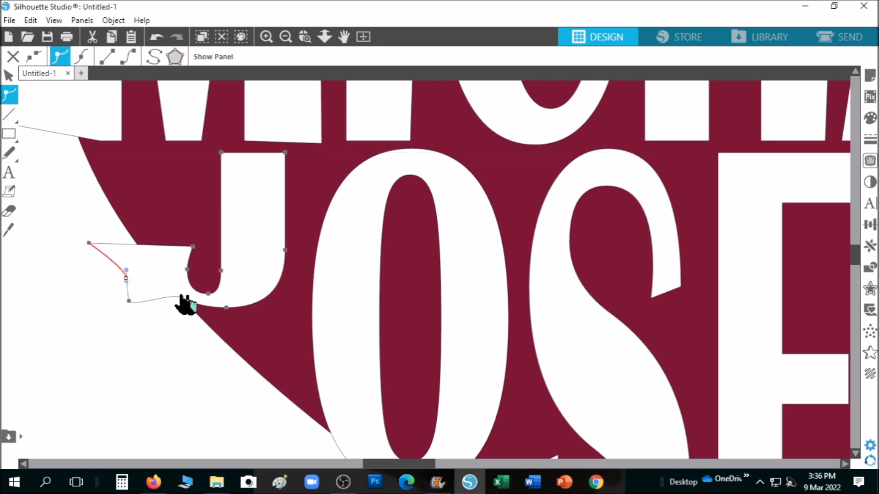
pyautogui.moveTo(182, 304); pyautogui.dragTo(160, 321)
pyautogui.scroll(-5, 514, 365)
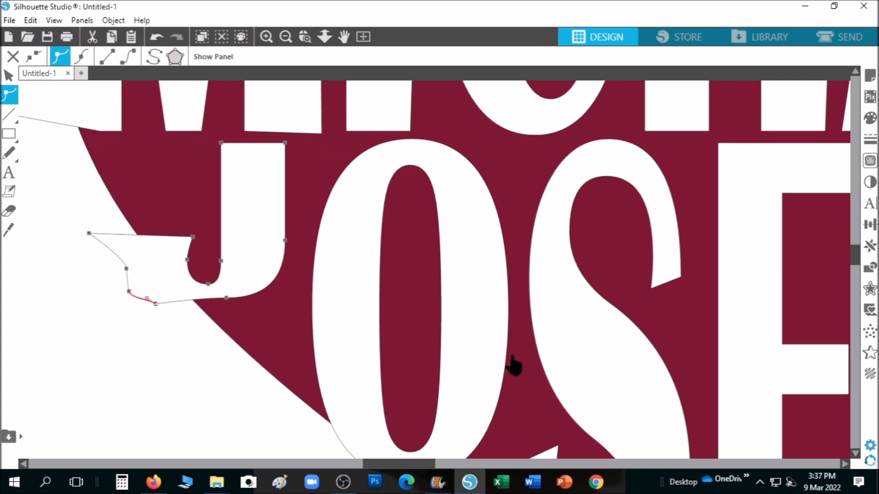
pyautogui.moveTo(422, 462); pyautogui.dragTo(461, 467)
# Step: Pull the S's tail down-left into a point and drag JOSEPH's E bottom toward the heart's tip
pyautogui.scroll(-5, 408, 337)
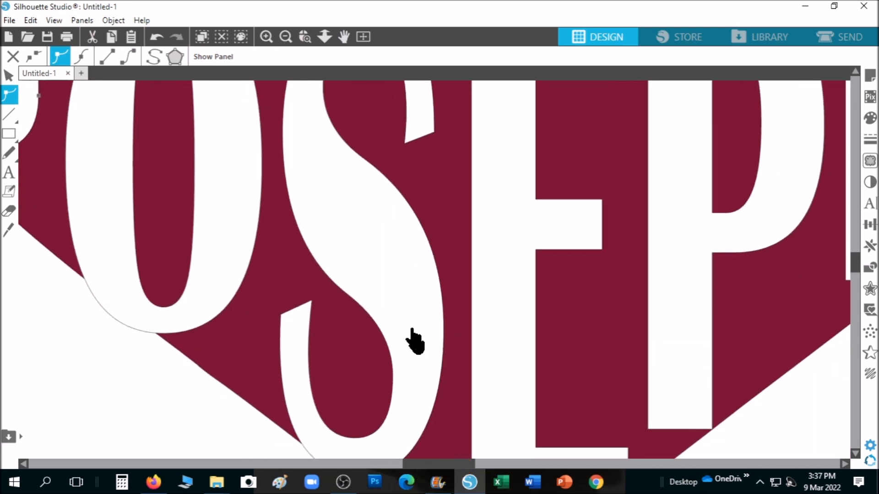
pyautogui.click(407, 302)
pyautogui.moveTo(281, 287); pyautogui.dragTo(168, 351)
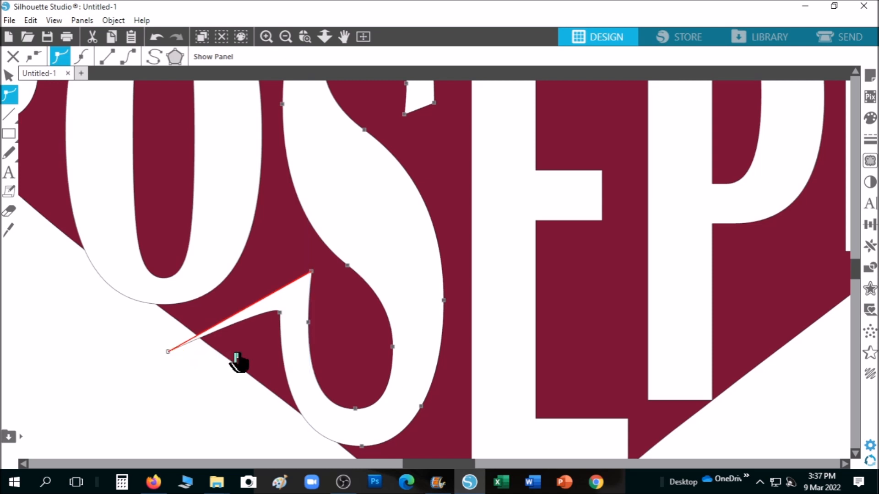
pyautogui.click(276, 315)
pyautogui.moveTo(213, 394); pyautogui.dragTo(204, 400)
pyautogui.scroll(-2, 512, 354)
pyautogui.scroll(-4, 519, 356)
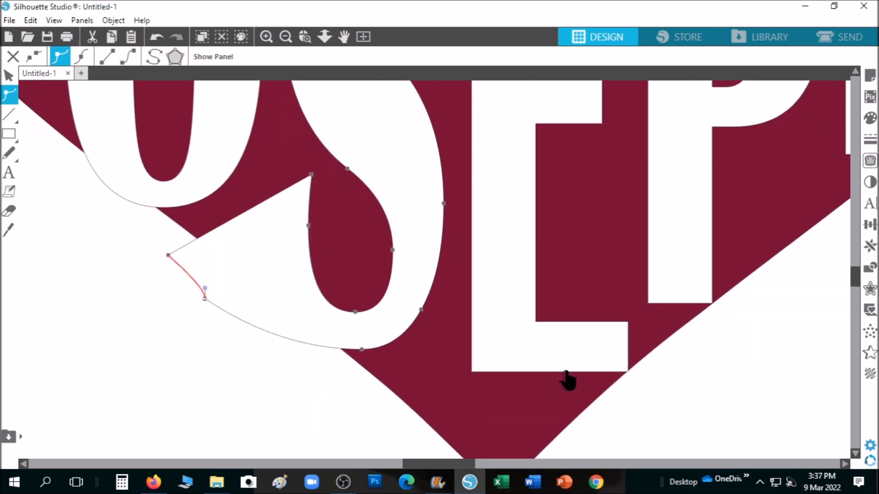
pyautogui.click(573, 331)
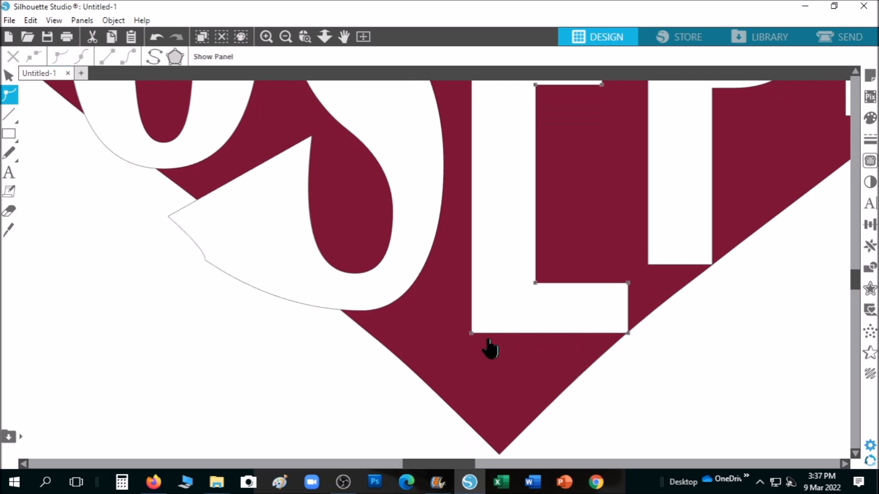
pyautogui.moveTo(476, 338); pyautogui.dragTo(484, 461)
# Step: Set the E's bottom corner near the heart's tip and stretch the P's stem down past the heart
pyautogui.moveTo(484, 461); pyautogui.dragTo(478, 426)
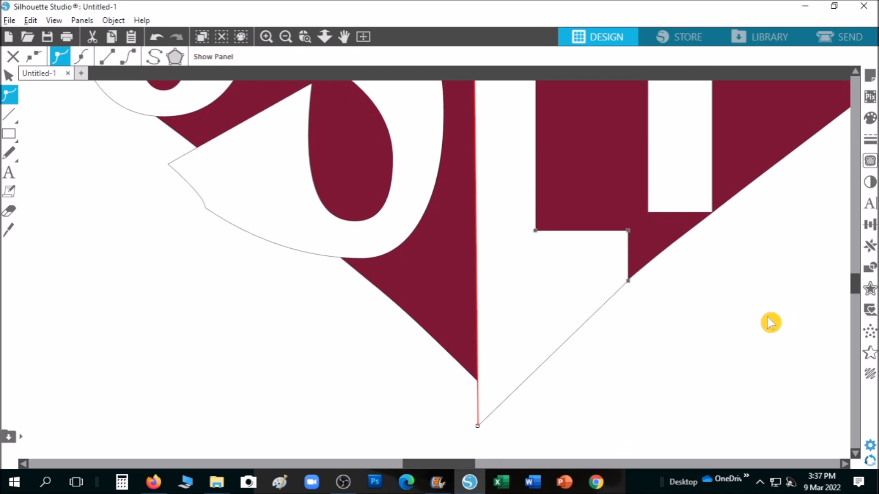
pyautogui.scroll(-5, 771, 323)
pyautogui.press('alt')
pyautogui.moveTo(421, 465); pyautogui.dragTo(478, 466)
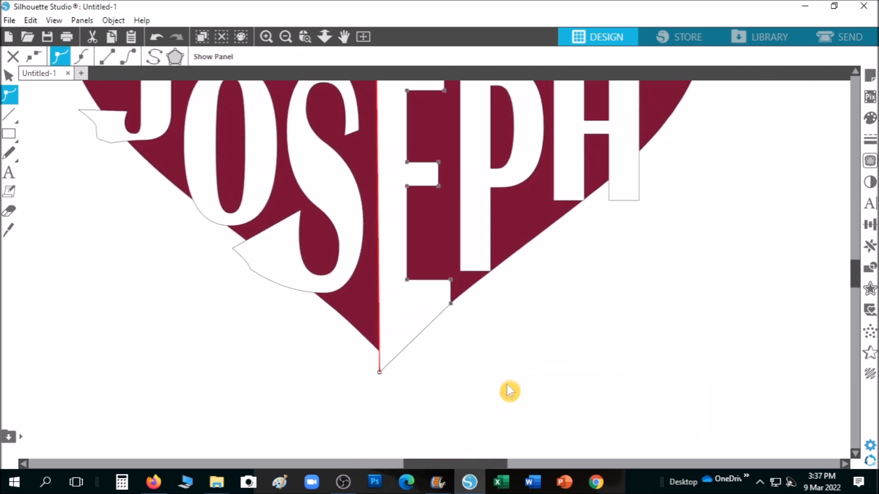
pyautogui.scroll(5, 519, 366)
pyautogui.scroll(5, 519, 365)
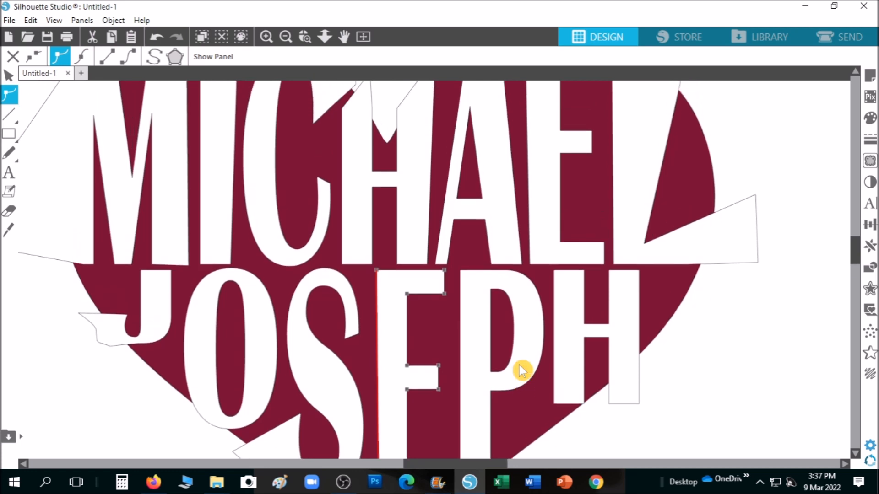
pyautogui.scroll(-9, 519, 365)
pyautogui.click(519, 296)
pyautogui.scroll(-9, 531, 366)
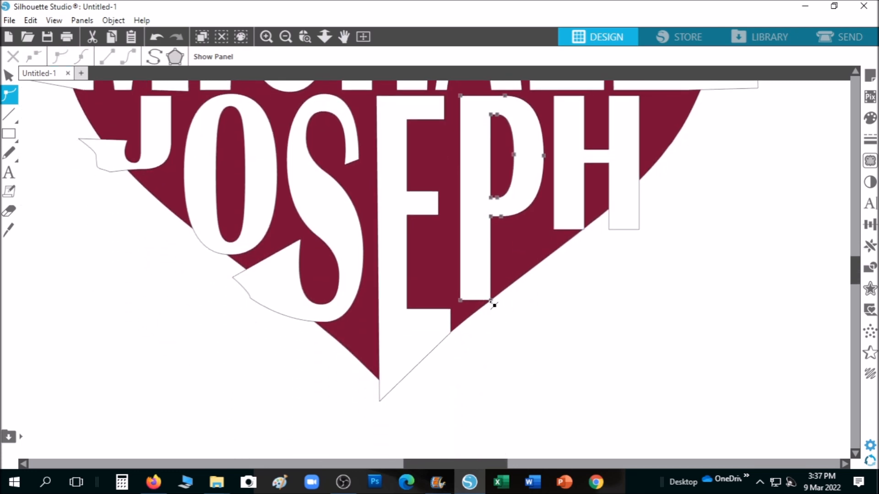
pyautogui.moveTo(463, 303); pyautogui.dragTo(463, 351)
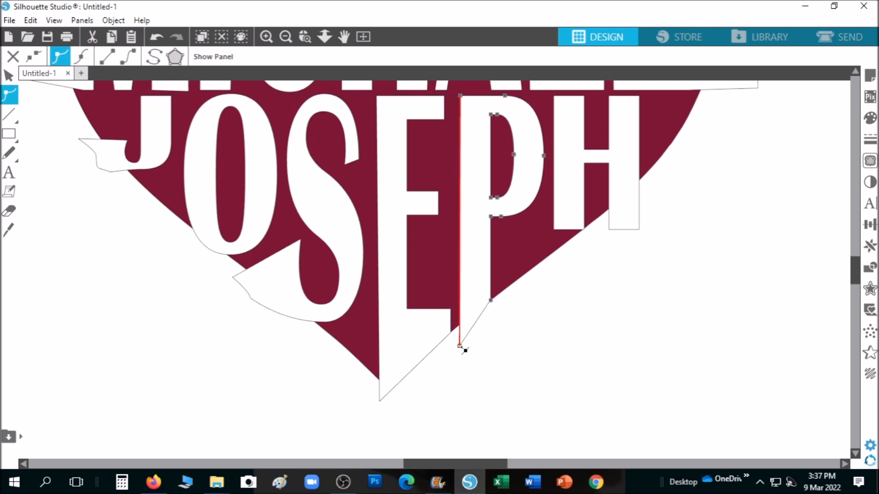
pyautogui.scroll(5, 556, 285)
# Step: Stretch the H's left stem down with a slanted bottom and push its right side out past the edge
pyautogui.click(578, 256)
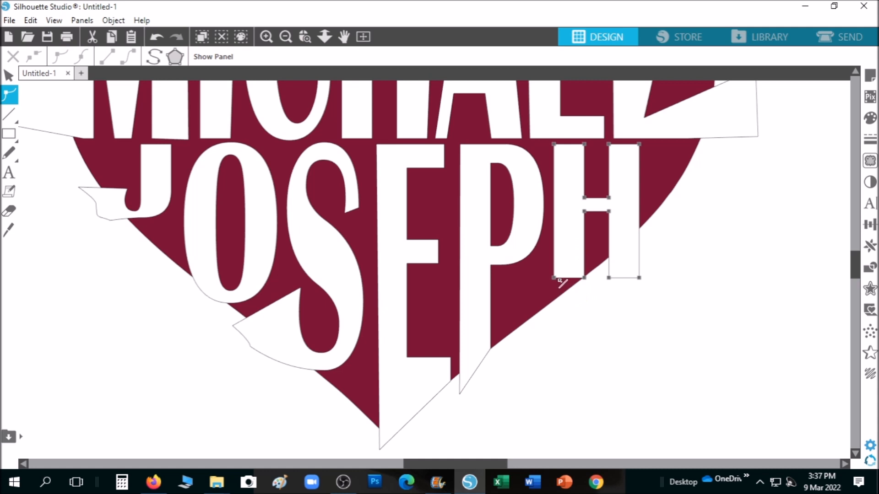
pyautogui.moveTo(554, 278); pyautogui.dragTo(556, 317)
pyautogui.moveTo(590, 283); pyautogui.dragTo(588, 287)
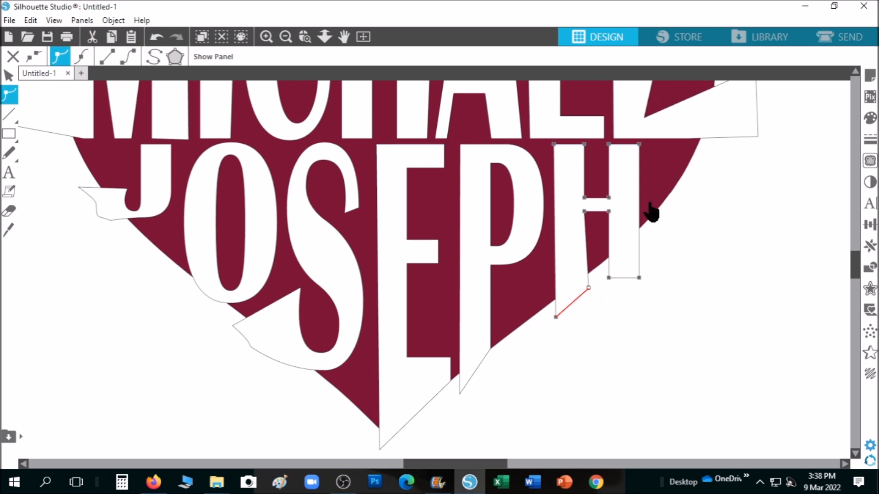
pyautogui.moveTo(642, 202); pyautogui.dragTo(722, 196)
pyautogui.moveTo(640, 146); pyautogui.dragTo(735, 147)
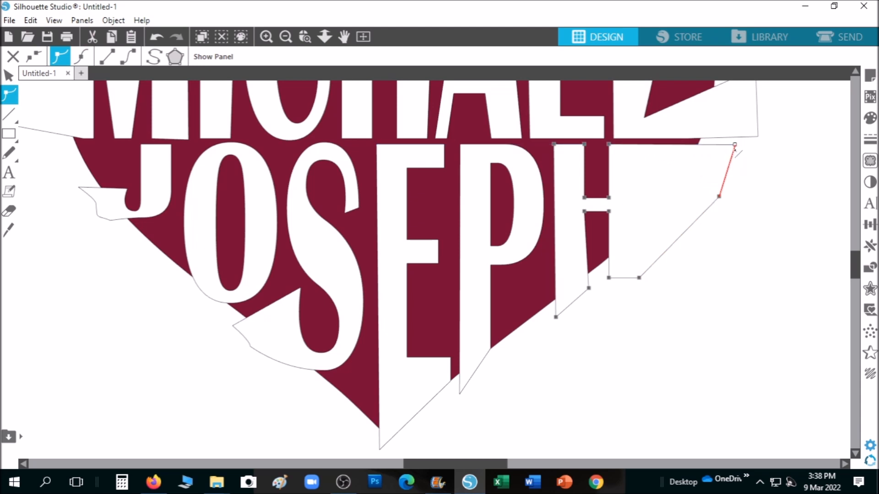
pyautogui.click(411, 234)
pyautogui.scroll(2, 411, 234)
# Step: Drag the E's inner corner and middle-arm points so the arm slants down-right into a pointed tip
pyautogui.click(393, 231)
pyautogui.scroll(2, 411, 230)
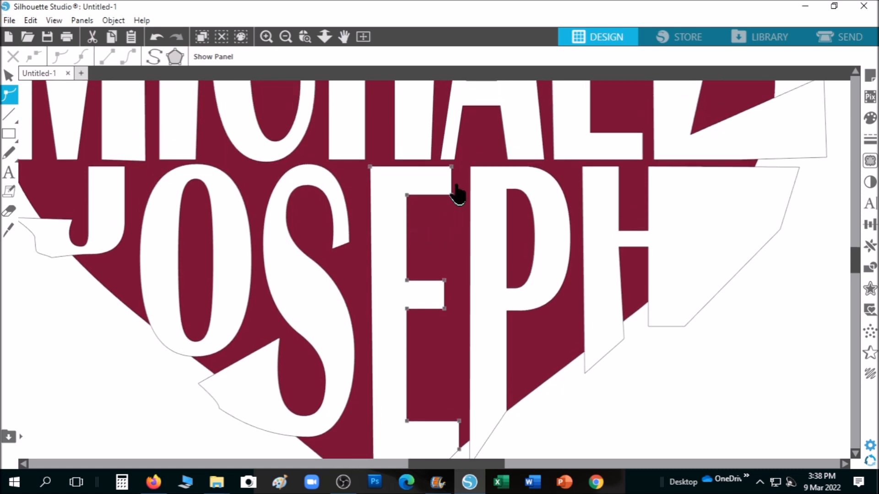
pyautogui.moveTo(455, 198); pyautogui.dragTo(461, 226)
pyautogui.moveTo(444, 280); pyautogui.dragTo(456, 250)
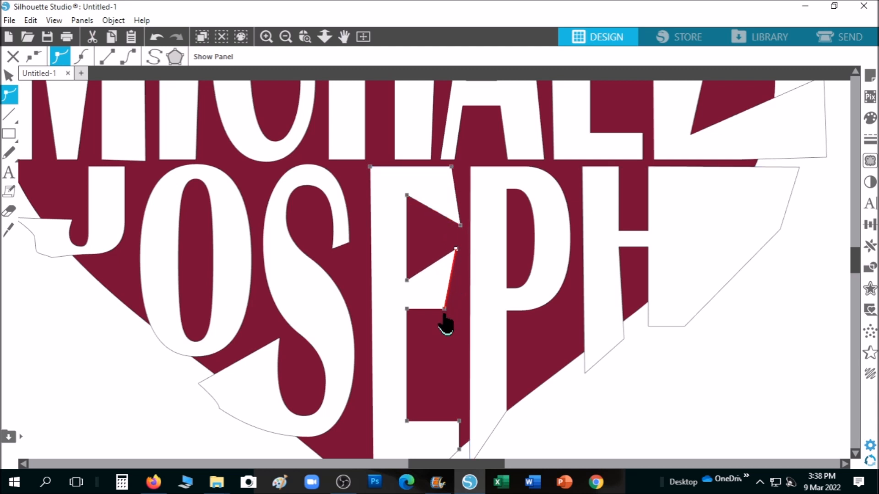
pyautogui.moveTo(447, 312)
pyautogui.mouseDown()
pyautogui.moveTo(454, 332)
pyautogui.moveTo(462, 316)
pyautogui.mouseUp()
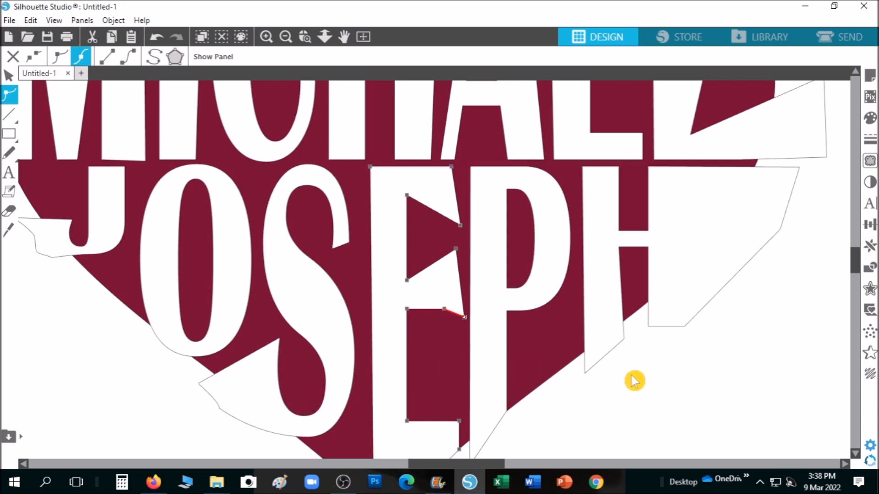
pyautogui.scroll(-5, 634, 380)
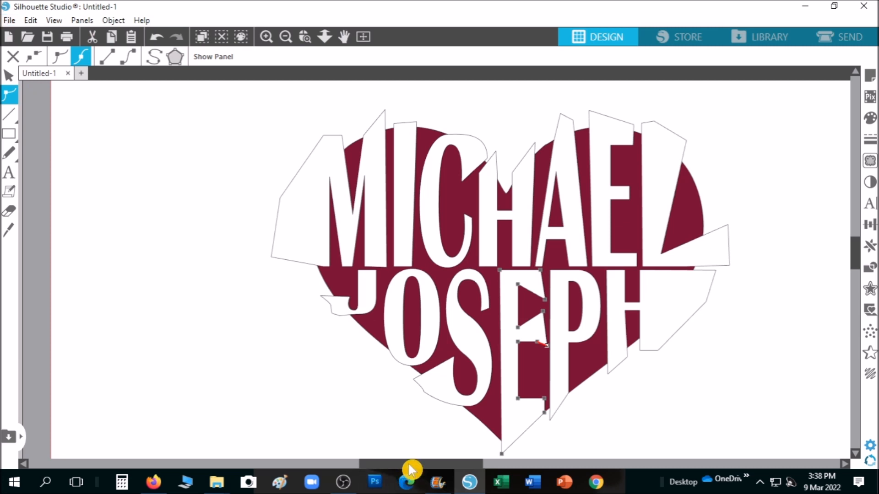
# Step: Select all the letters with the heart, apply Crop from the Modify panel, then select the M
pyautogui.moveTo(412, 465); pyautogui.dragTo(430, 469)
pyautogui.scroll(-1, 608, 413)
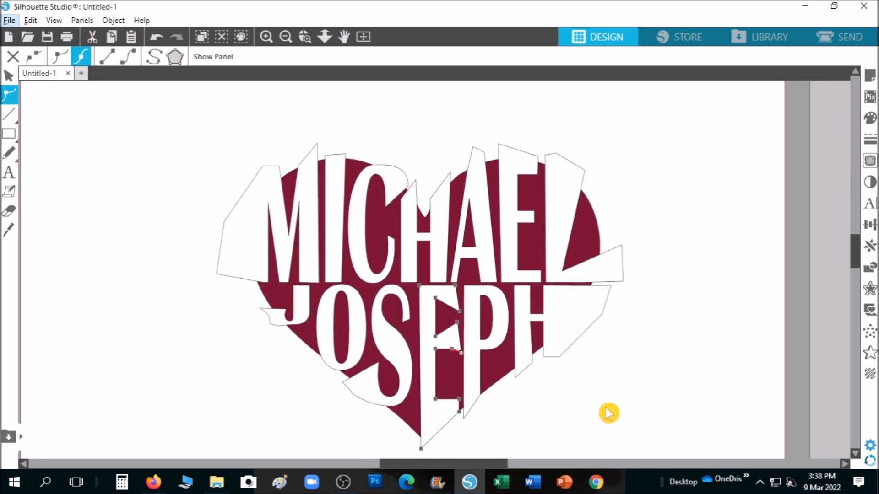
pyautogui.moveTo(855, 265); pyautogui.dragTo(855, 271)
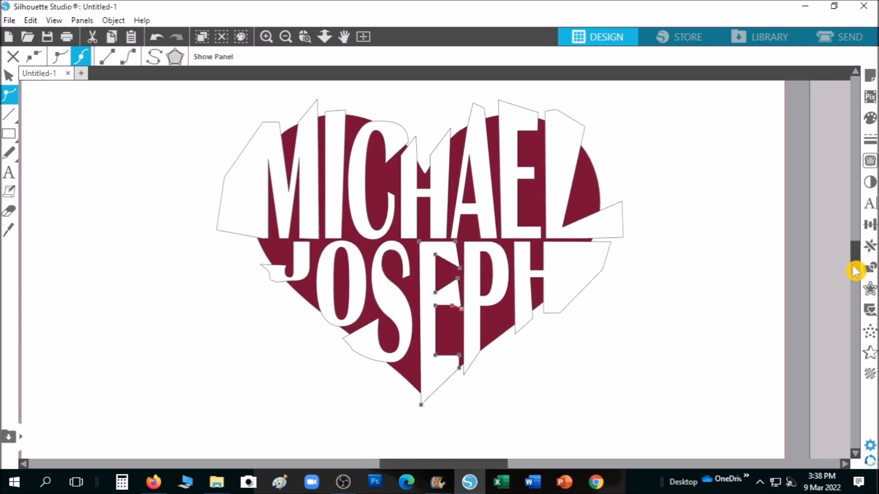
pyautogui.moveTo(195, 106); pyautogui.dragTo(624, 420)
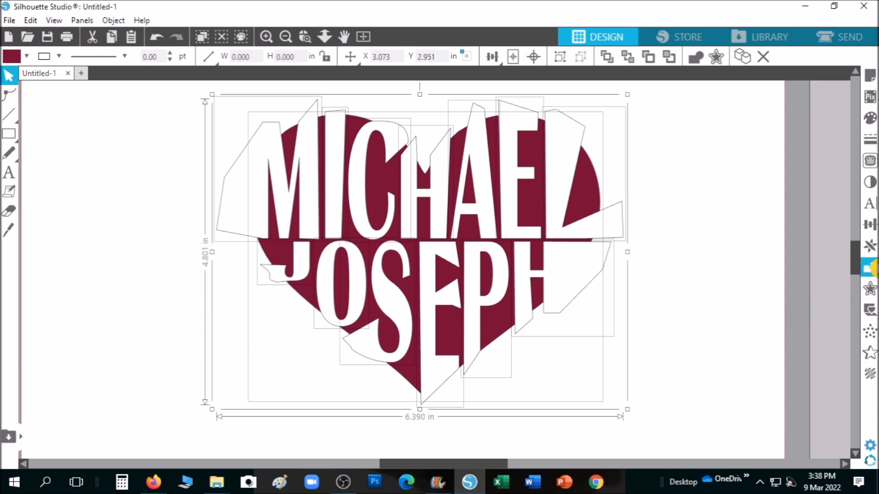
pyautogui.click(869, 269)
pyautogui.click(792, 170)
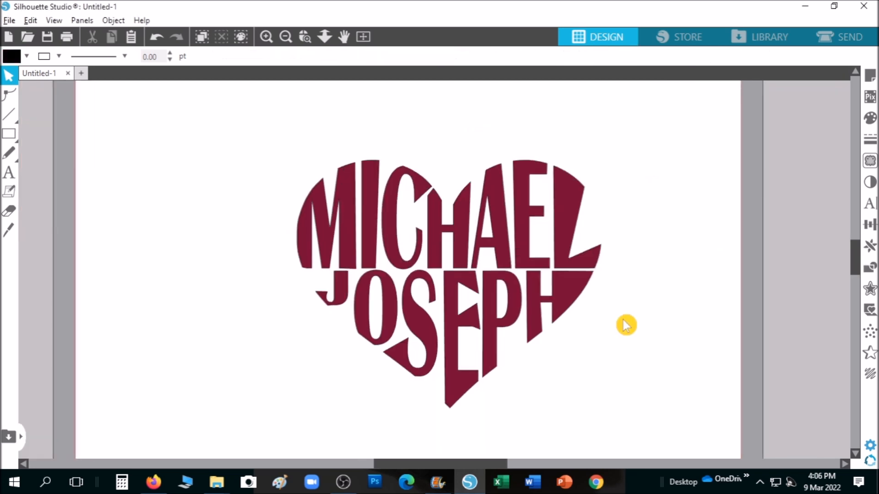
pyautogui.scroll(3, 627, 325)
pyautogui.moveTo(480, 464); pyautogui.dragTo(466, 464)
pyautogui.click(292, 171)
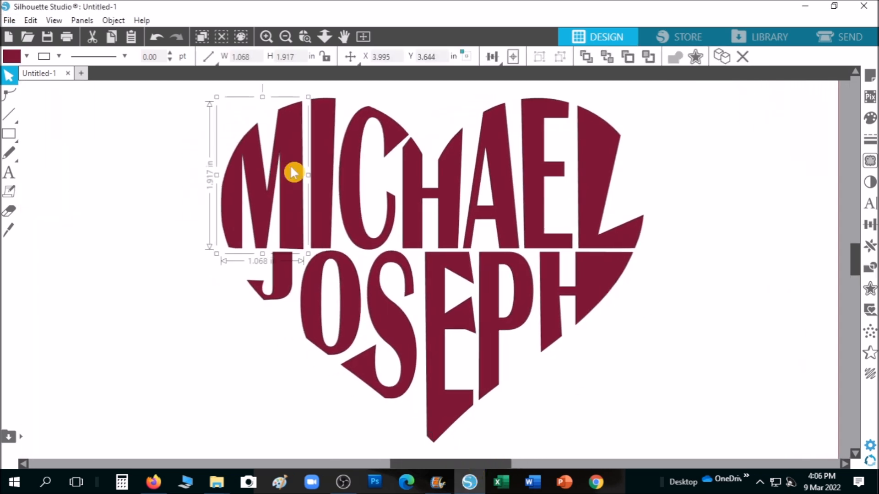
# Step: Fill the MICHAEL letters teal, orange, yellow, navy blue, coral pink, olive green and light pink
pyautogui.click(864, 124)
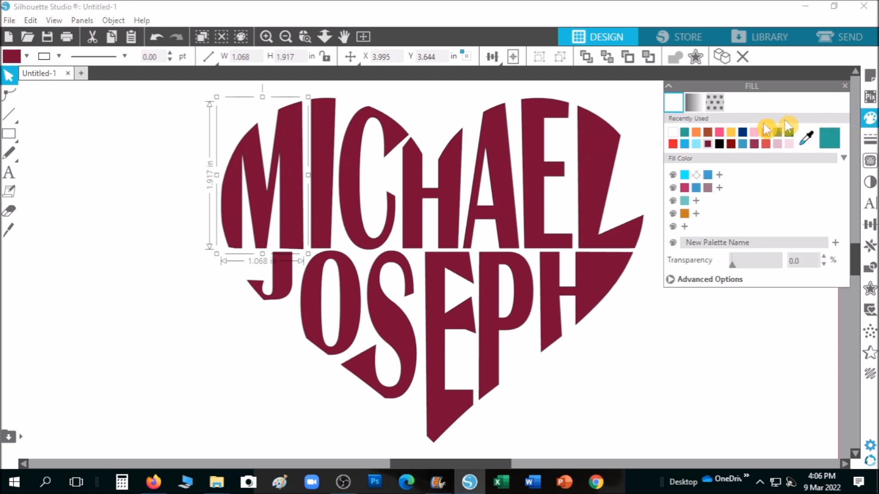
pyautogui.click(691, 138)
pyautogui.click(330, 182)
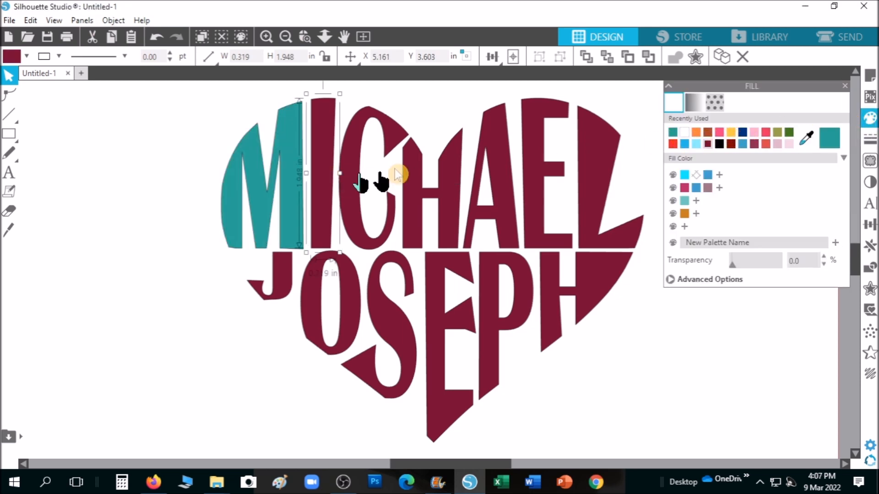
pyautogui.click(678, 135)
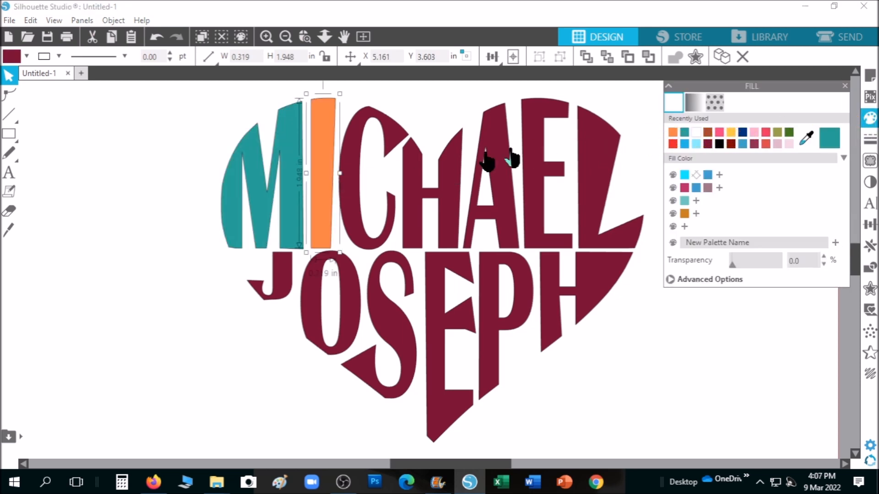
pyautogui.click(397, 140)
pyautogui.click(731, 132)
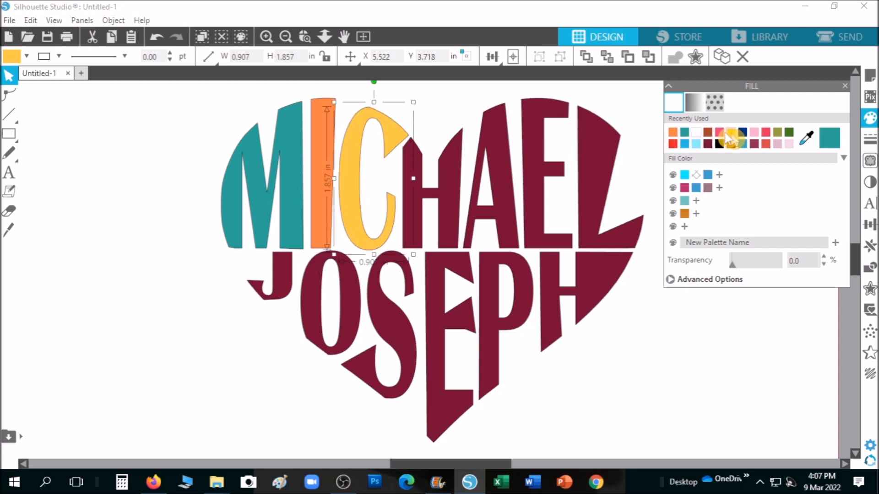
pyautogui.click(435, 181)
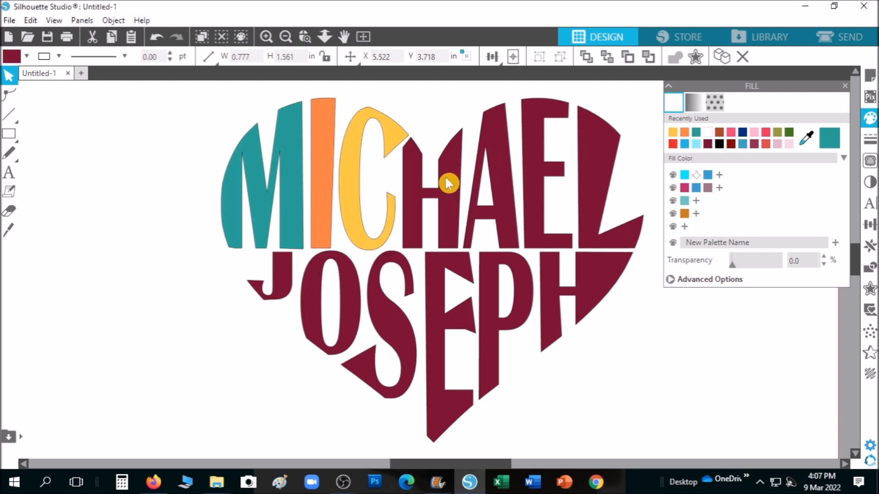
pyautogui.click(743, 133)
pyautogui.click(500, 170)
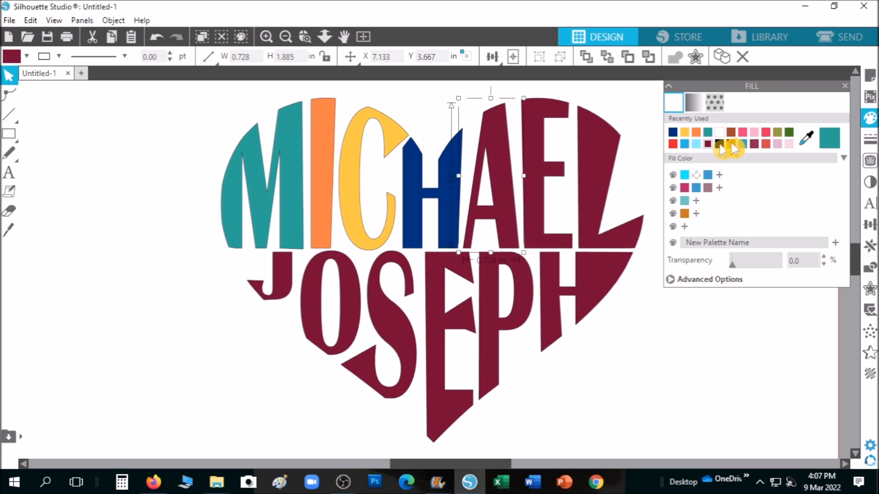
pyautogui.click(765, 133)
pyautogui.click(544, 169)
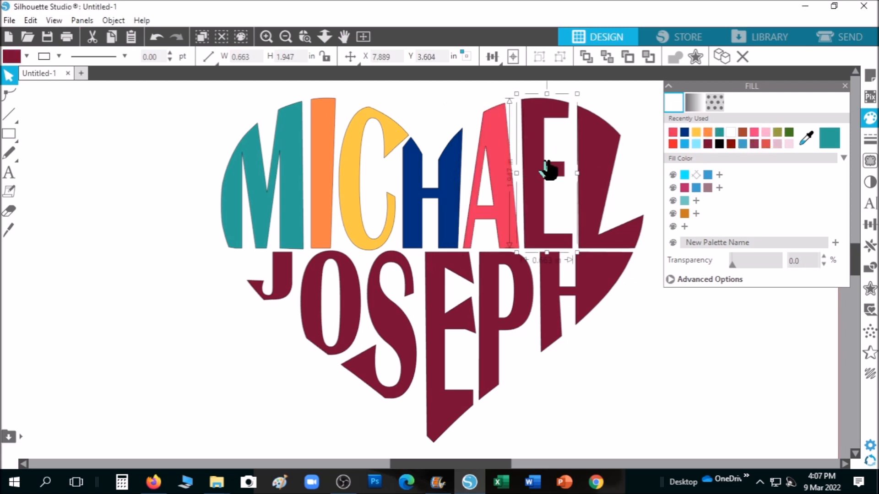
pyautogui.click(783, 137)
pyautogui.click(598, 187)
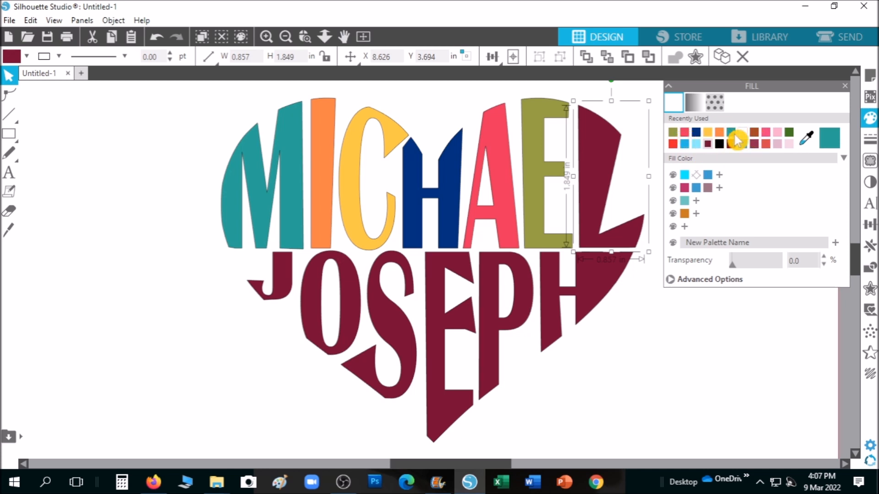
pyautogui.click(777, 132)
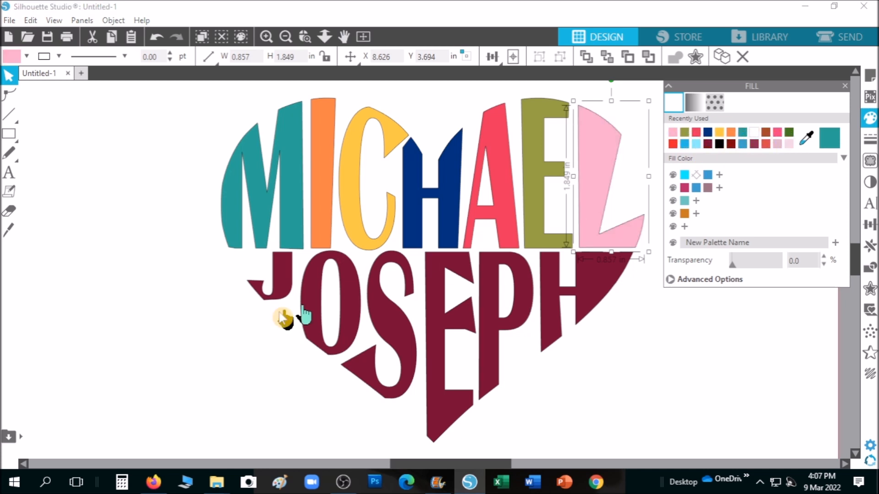
# Step: Fill JOSEPH's J, S, E, P, H coral red, dark red, olive, teal, dark green, then select all letters
pyautogui.click(281, 295)
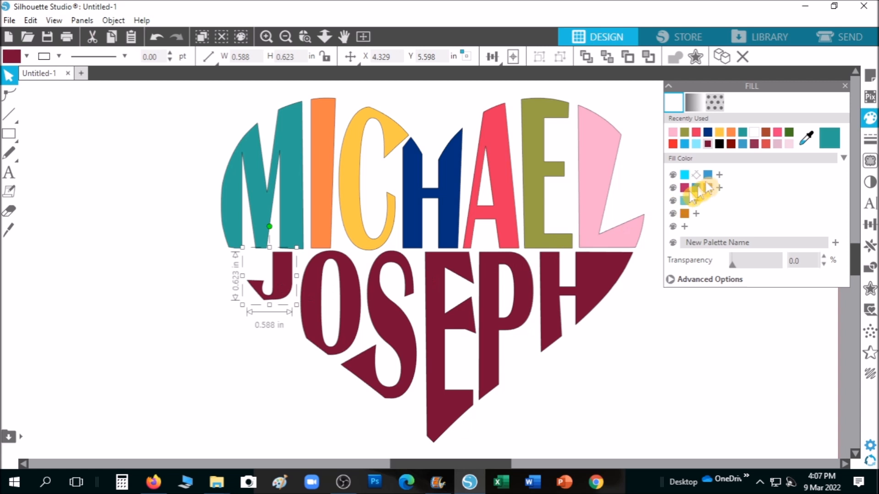
pyautogui.click(765, 144)
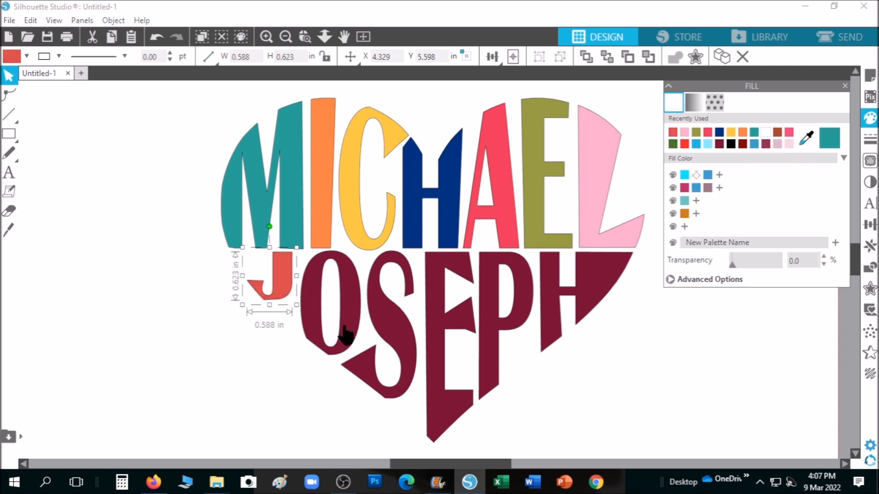
pyautogui.click(389, 322)
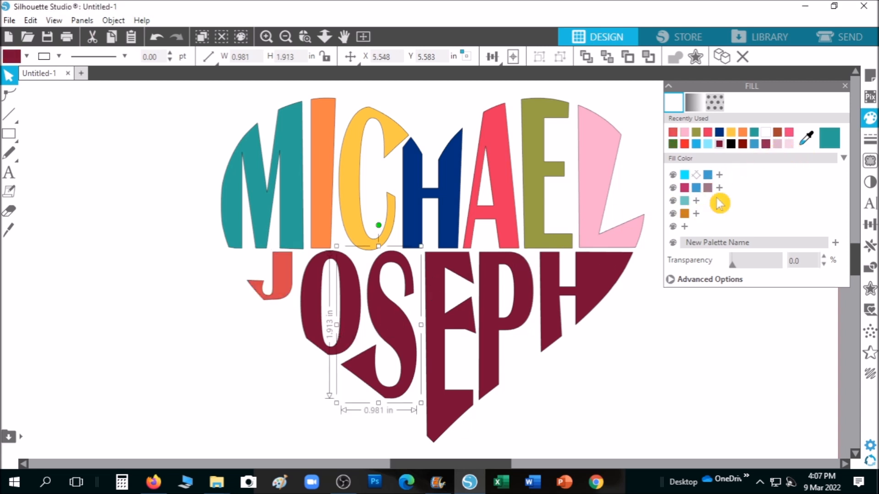
pyautogui.click(742, 144)
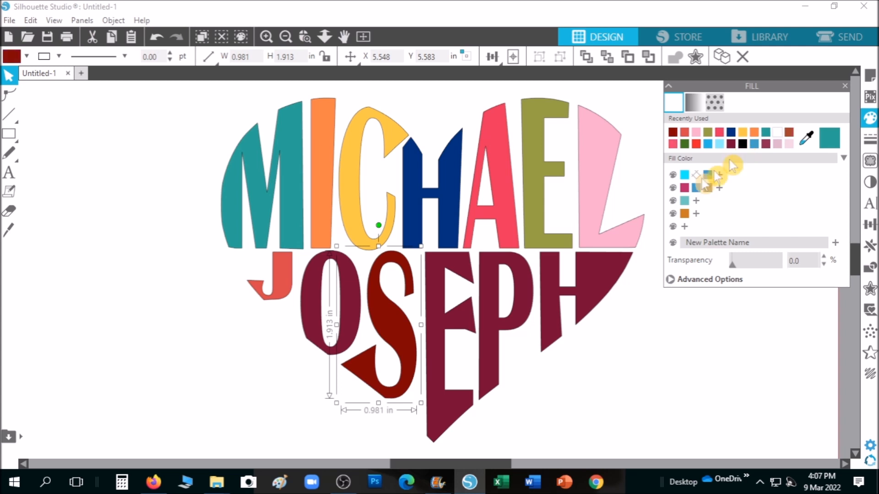
pyautogui.click(461, 326)
pyautogui.click(712, 135)
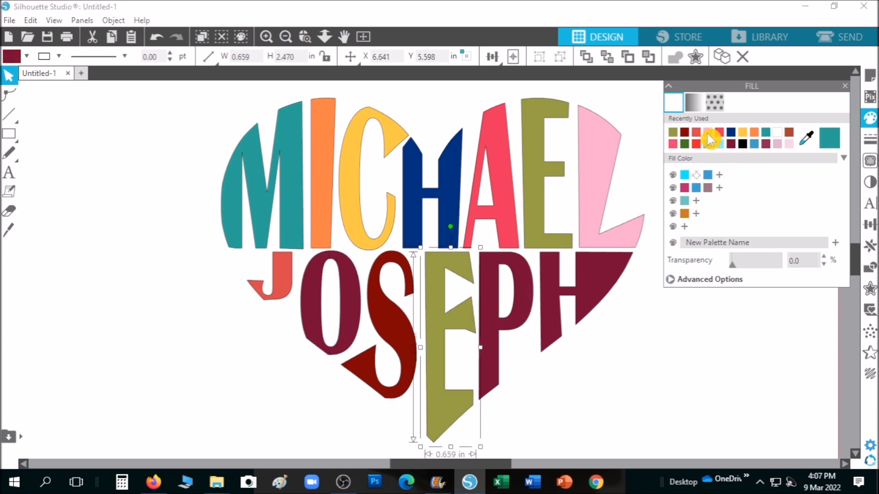
pyautogui.click(512, 320)
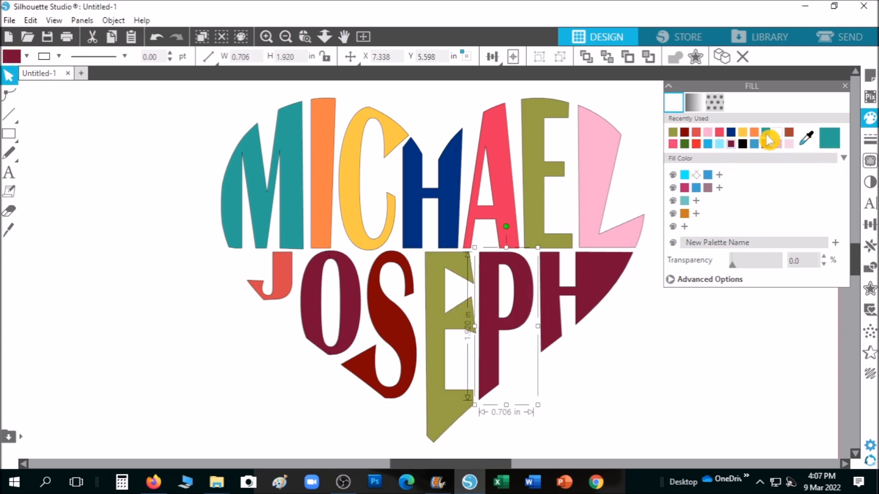
pyautogui.click(765, 132)
pyautogui.click(610, 282)
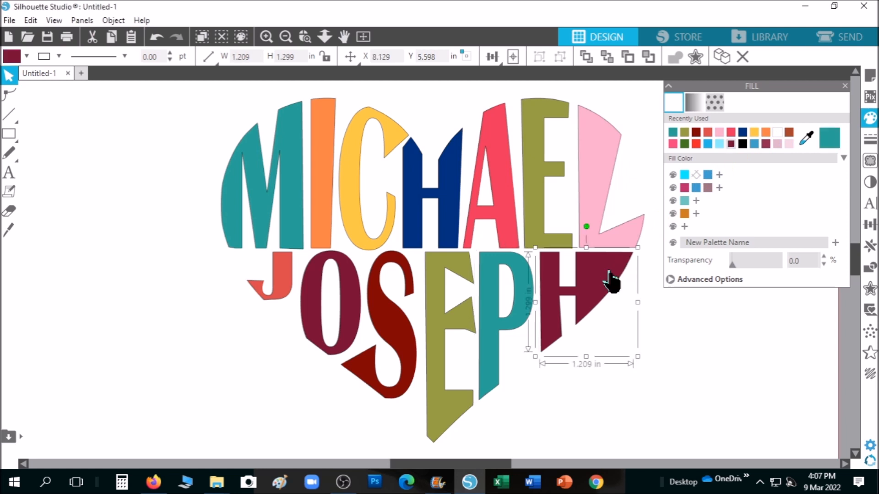
pyautogui.click(686, 144)
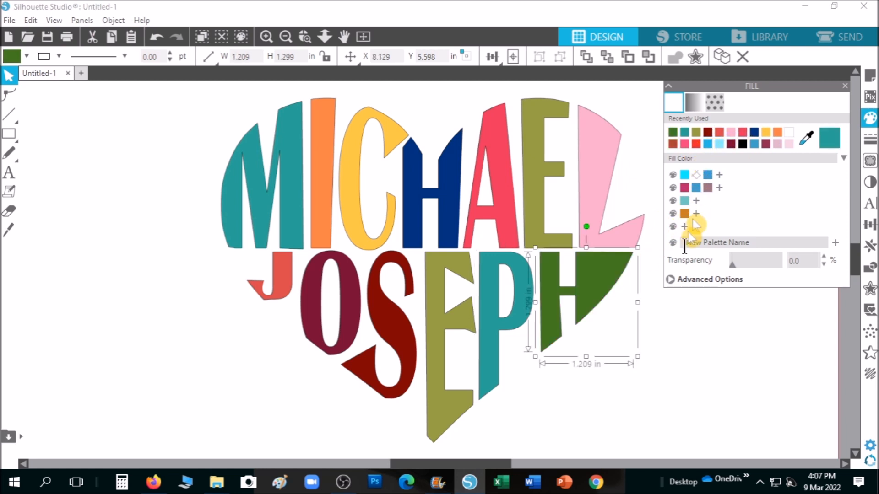
pyautogui.click(845, 86)
pyautogui.moveTo(157, 100); pyautogui.dragTo(673, 458)
# Step: Group the coloured letters into one 5.489 × 4.466 in design and nudge it slightly down
pyautogui.rightClick(448, 207)
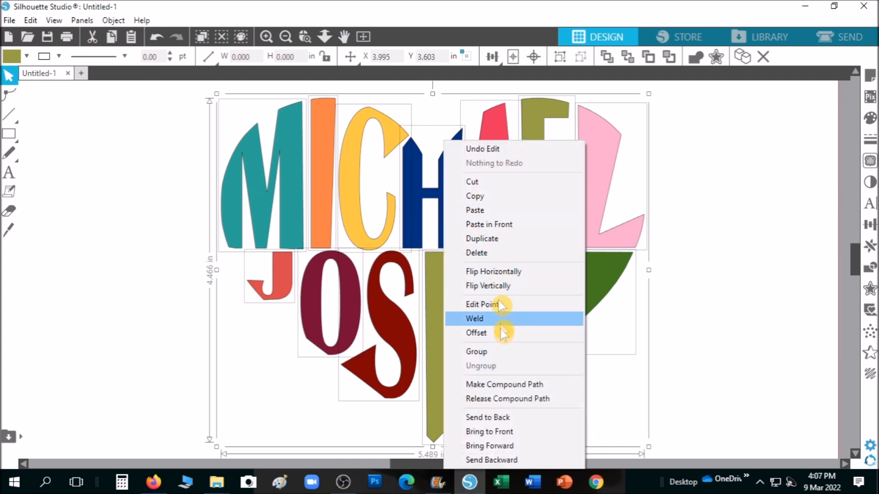
pyautogui.click(499, 351)
pyautogui.click(715, 356)
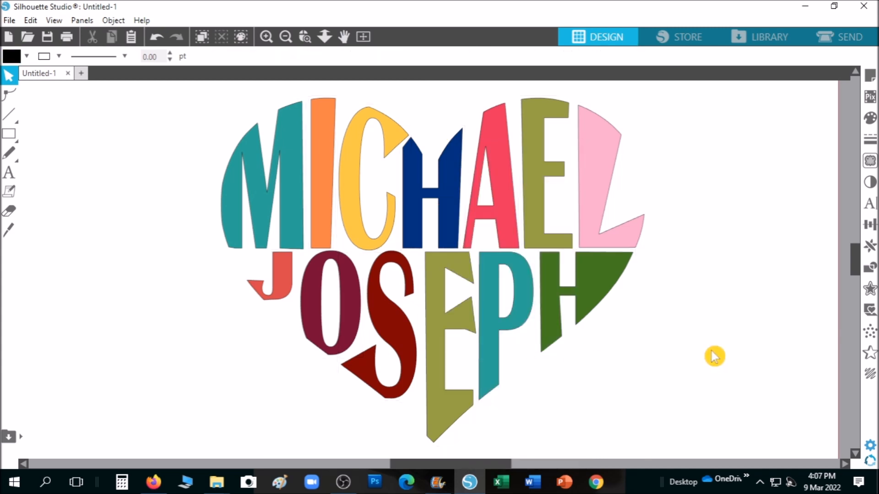
pyautogui.moveTo(598, 281); pyautogui.dragTo(610, 282)
pyautogui.click(681, 336)
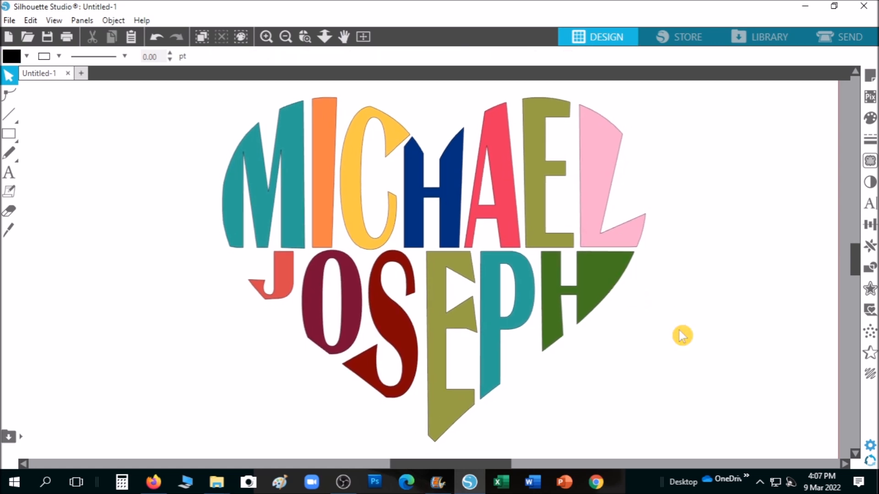